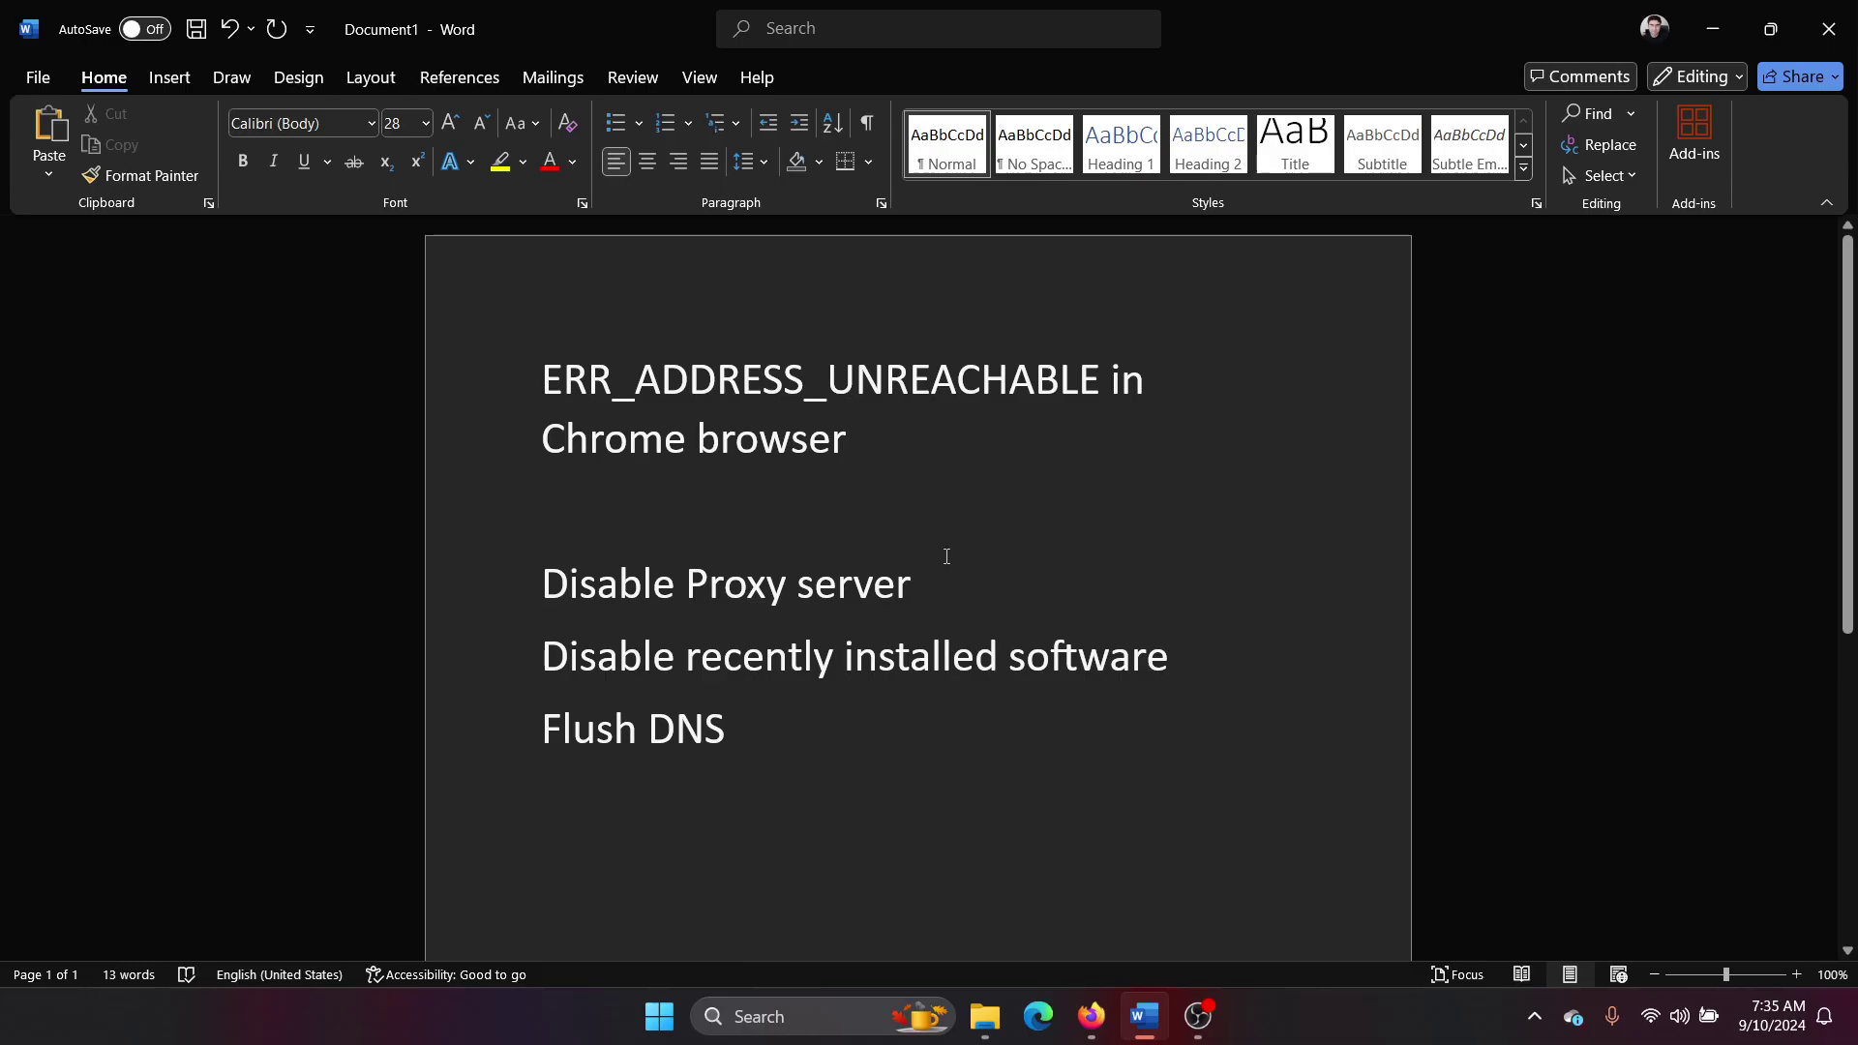
- Highlight the 'Disable Proxy server' fix line in the Word document
{"action": "left_click", "coordinate": [826, 730]}
{"action": "left_click_drag", "start_coordinate": [534, 583], "coordinate": [929, 584]}
{"action": "left_click", "coordinate": [987, 605]}
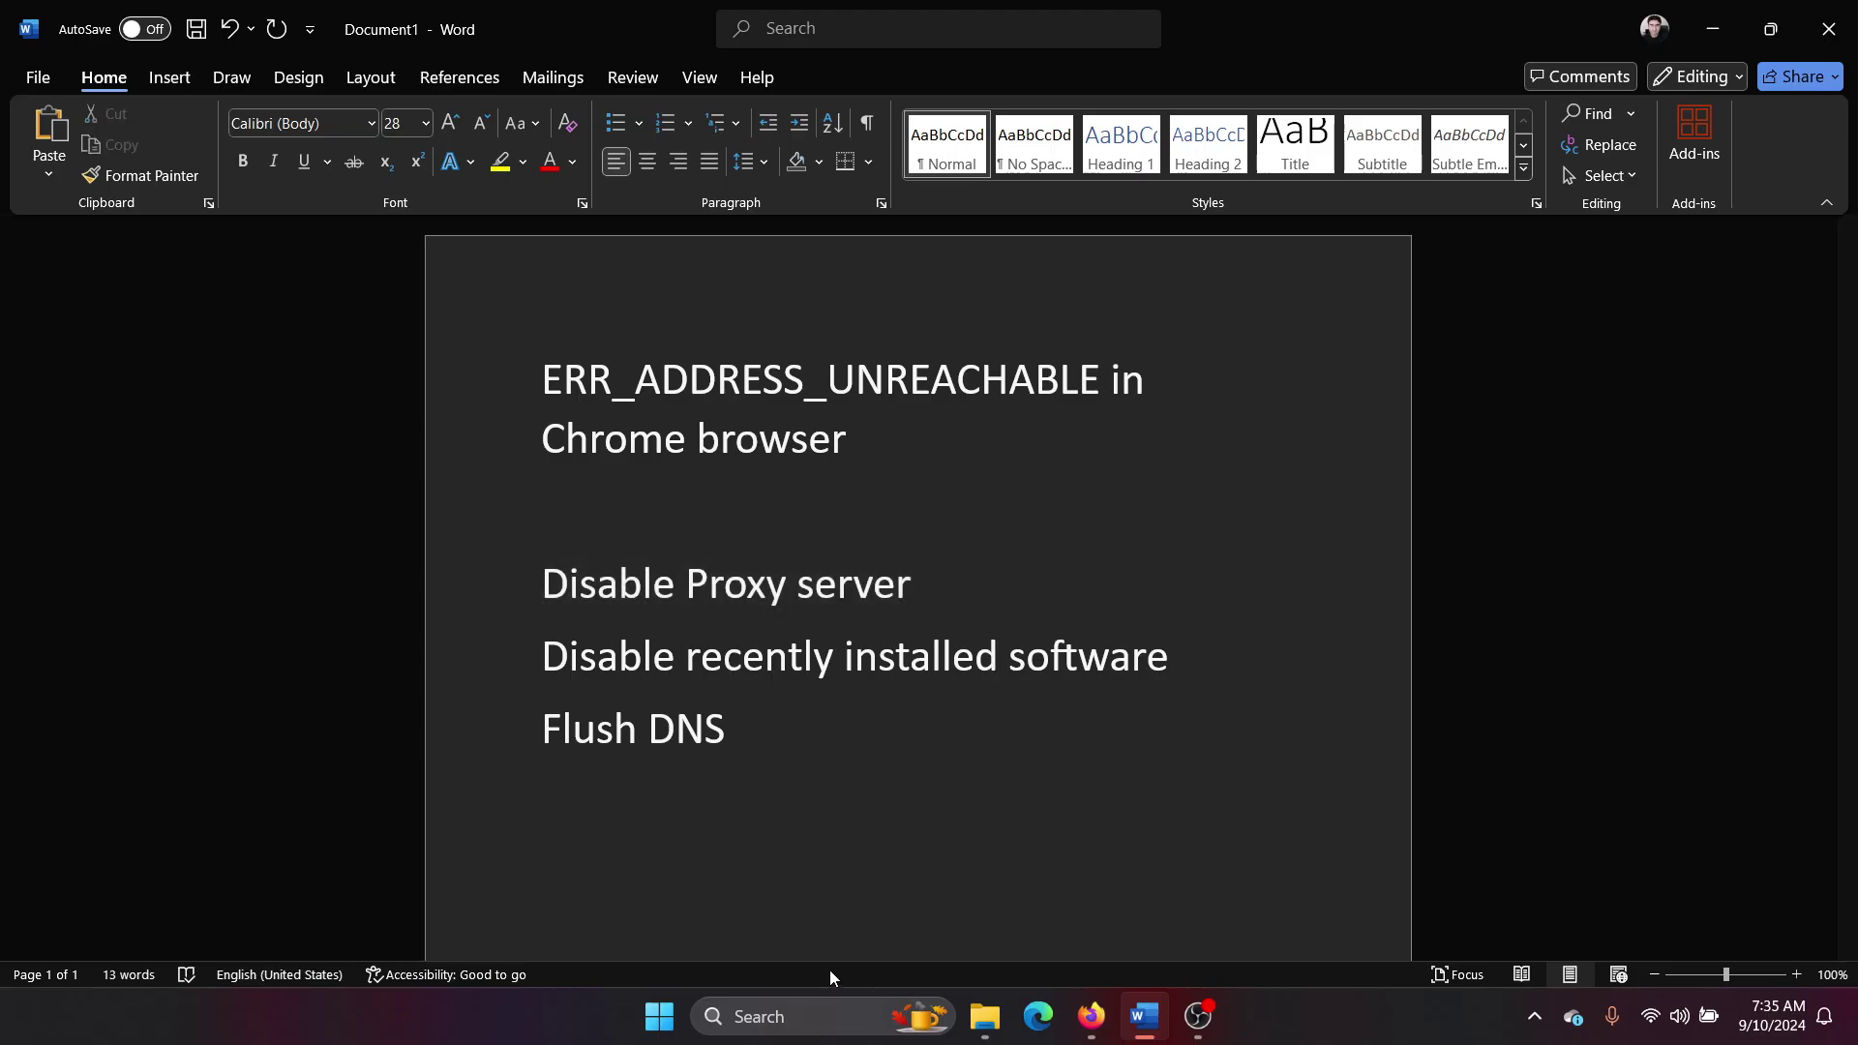
- Confirm the LAN proxy is off via inetcpl.cpl, then highlight the 'Disable recently installed software' line
{"action": "key", "text": "super+r"}
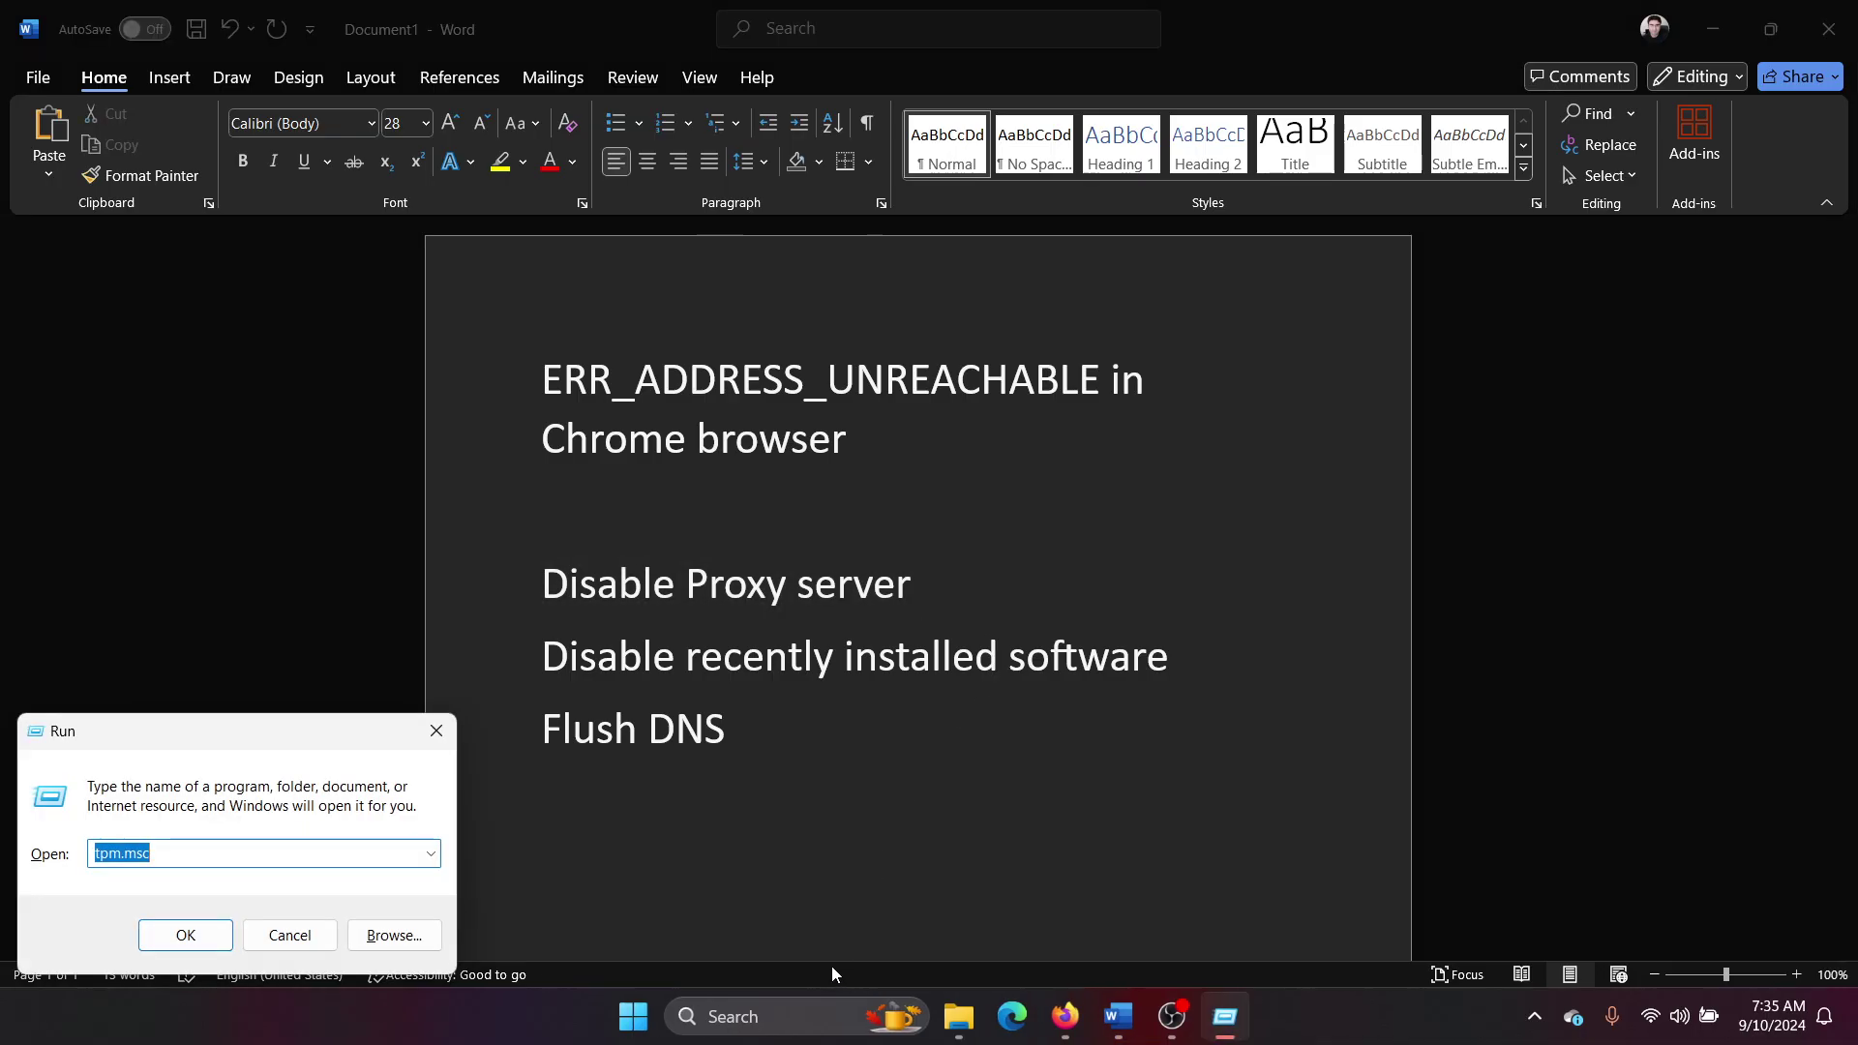
{"action": "type", "text": "inet"}
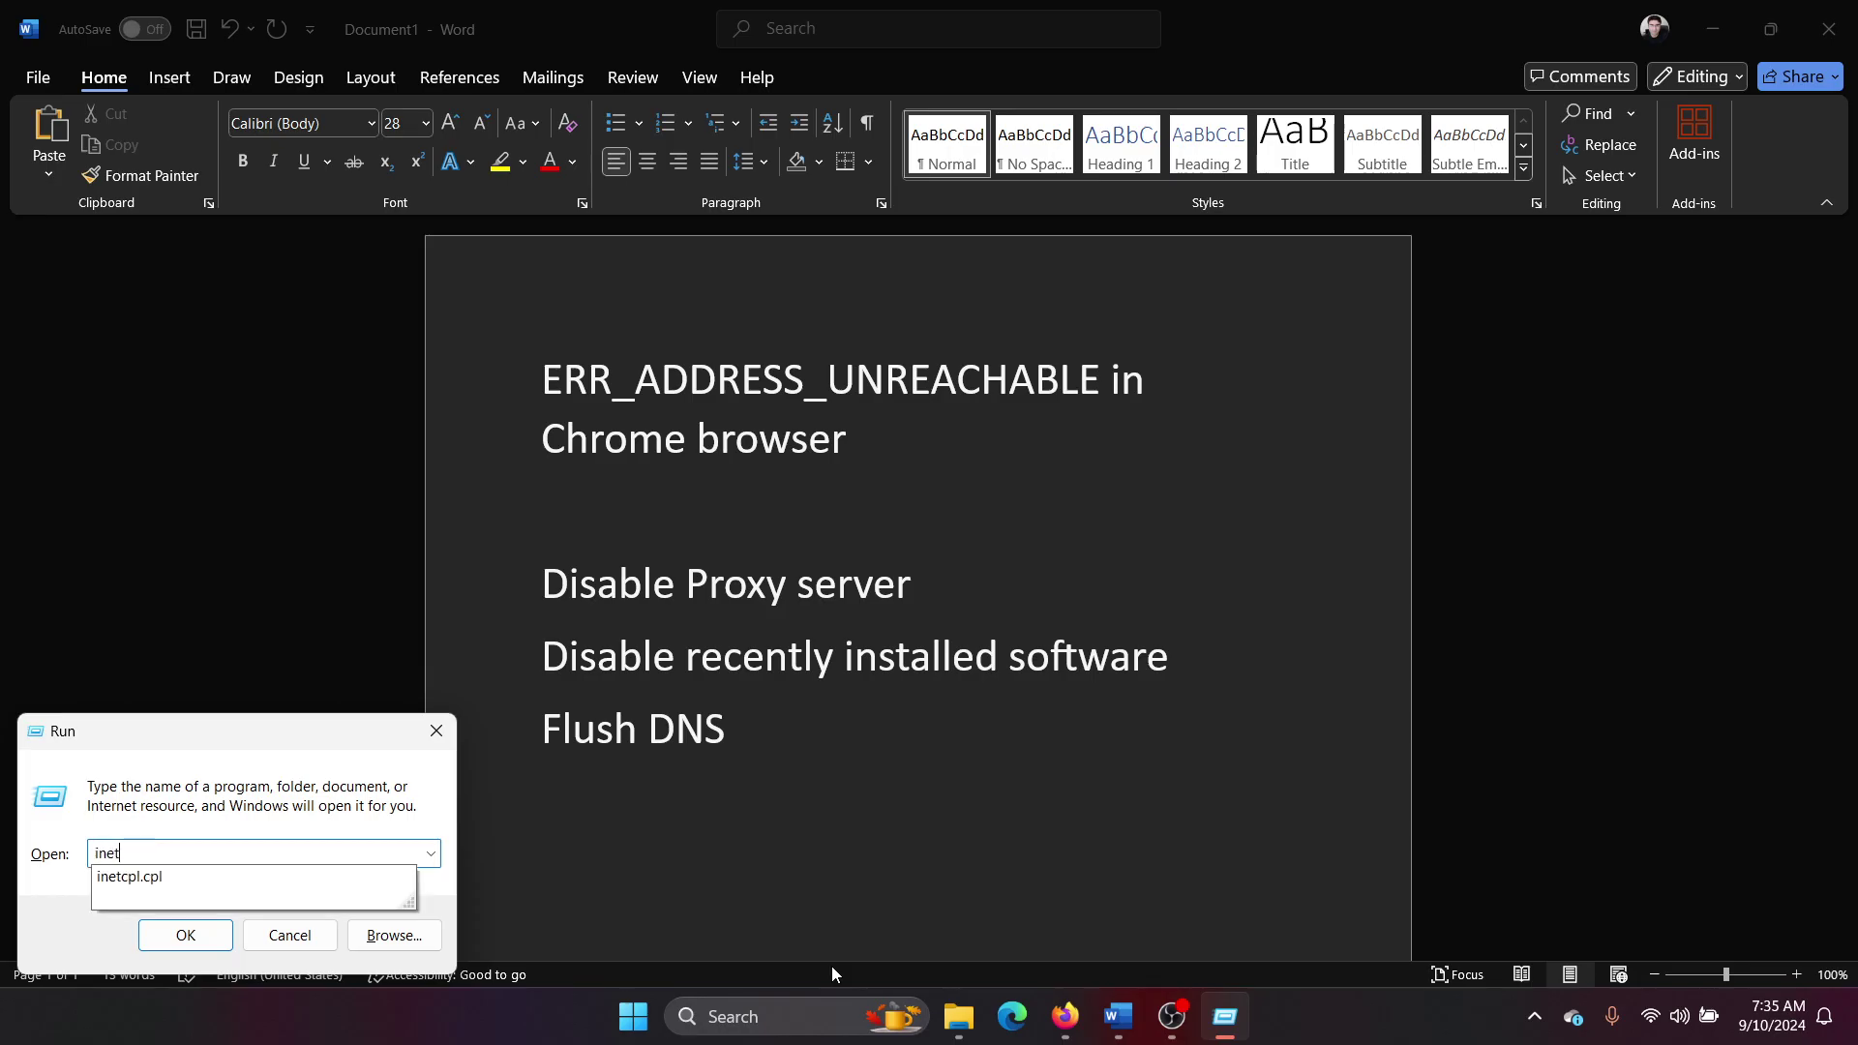
{"action": "key", "text": "Down"}
{"action": "key", "text": "Return"}
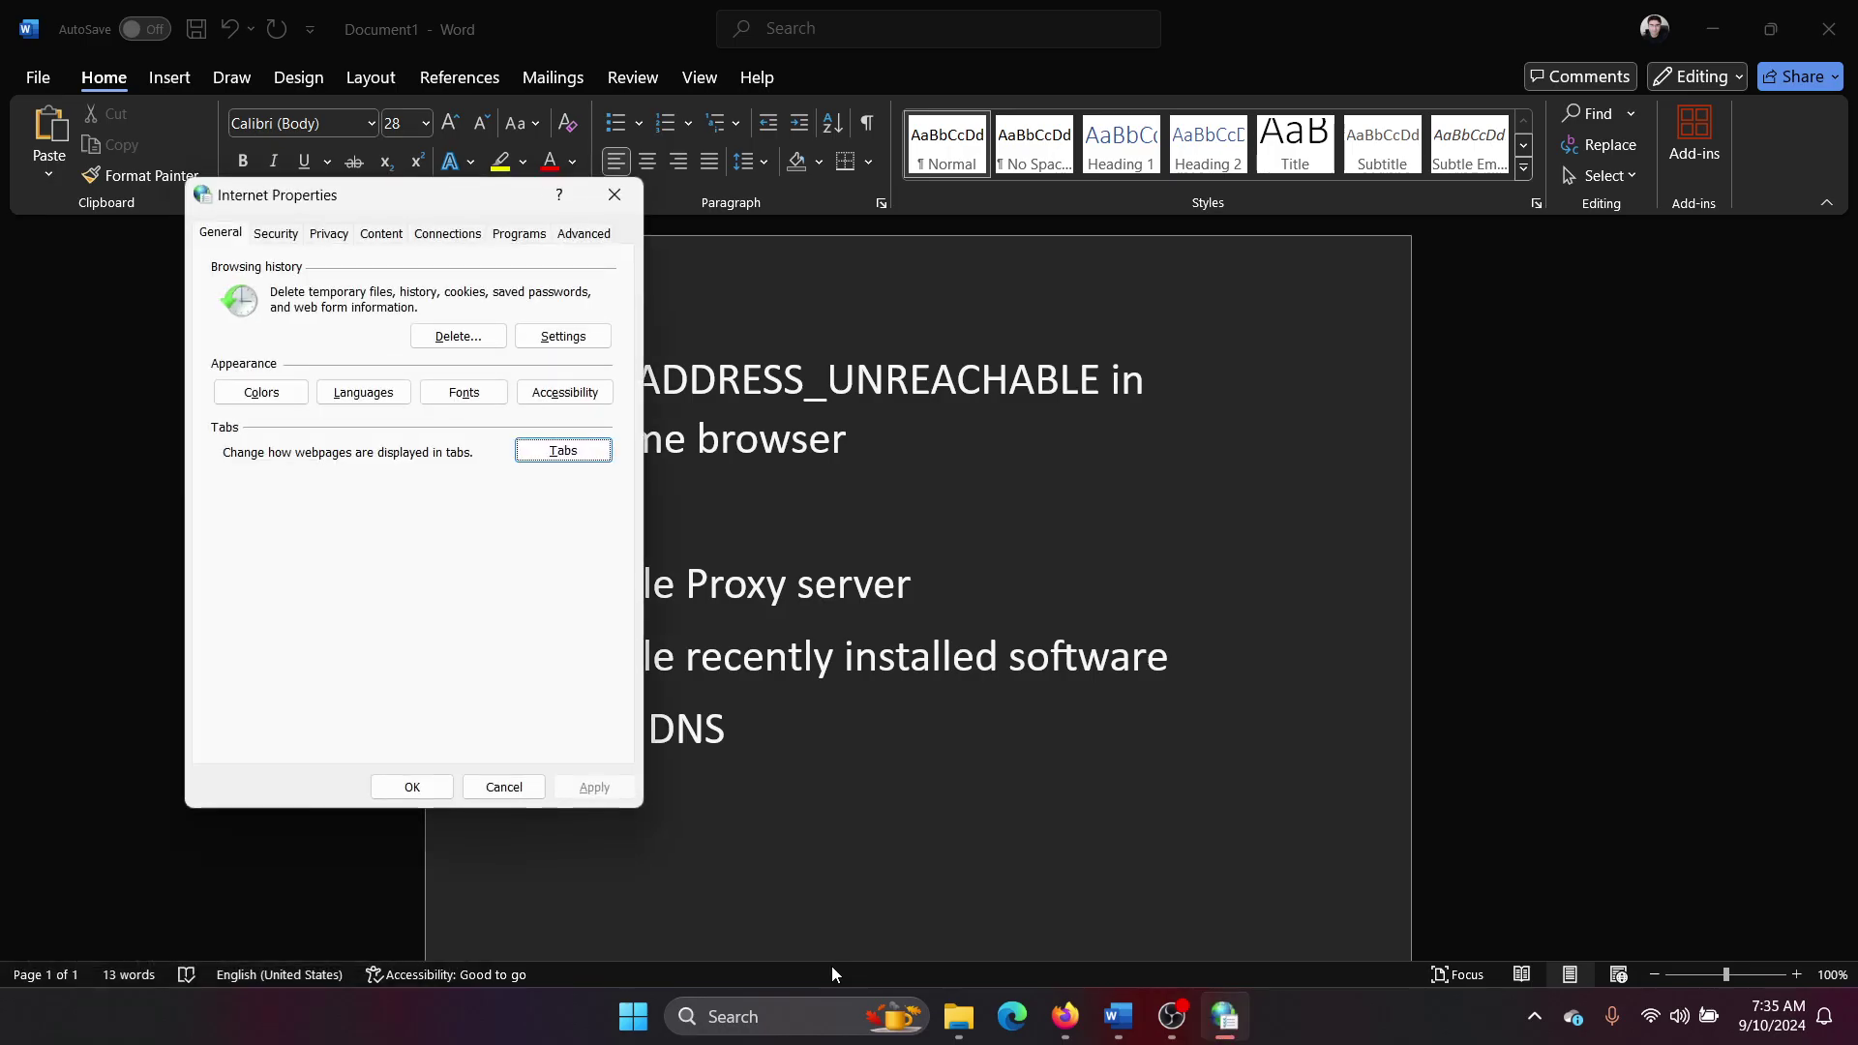
{"action": "left_click", "coordinate": [448, 232]}
{"action": "left_click", "coordinate": [558, 657]}
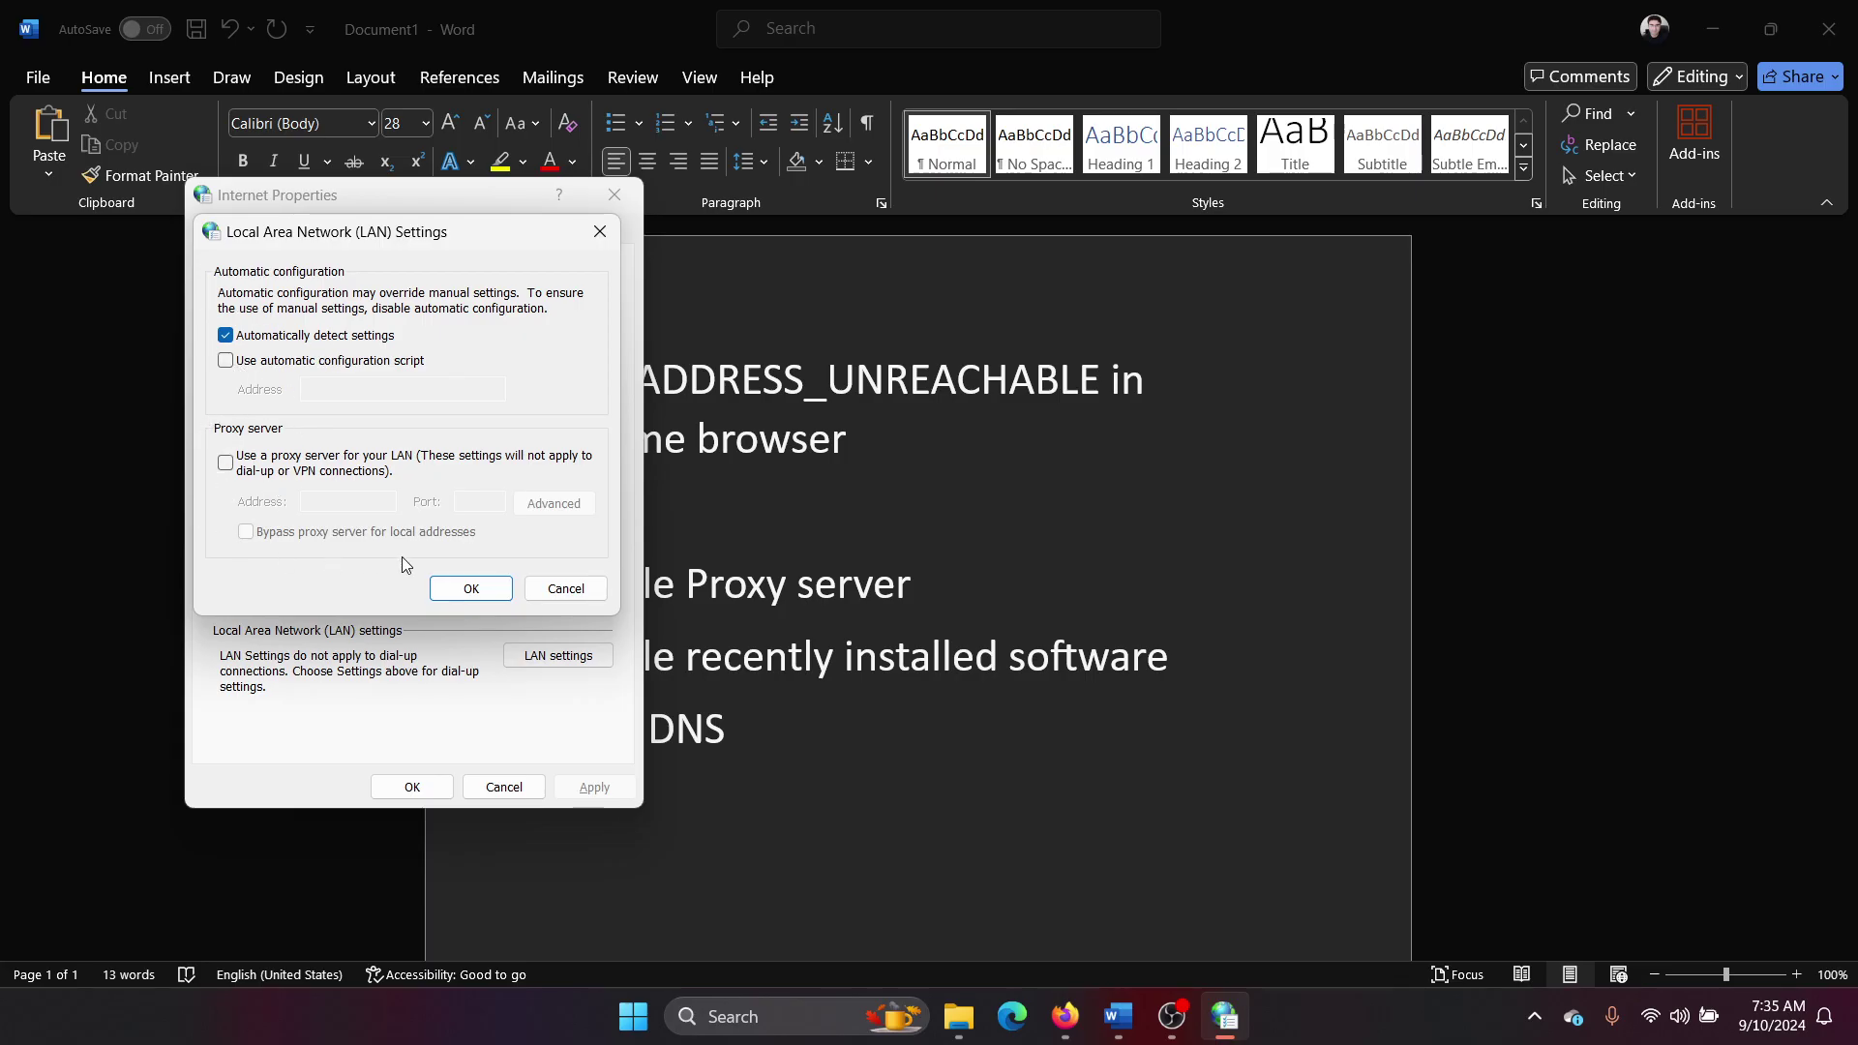
{"action": "left_click", "coordinate": [468, 591]}
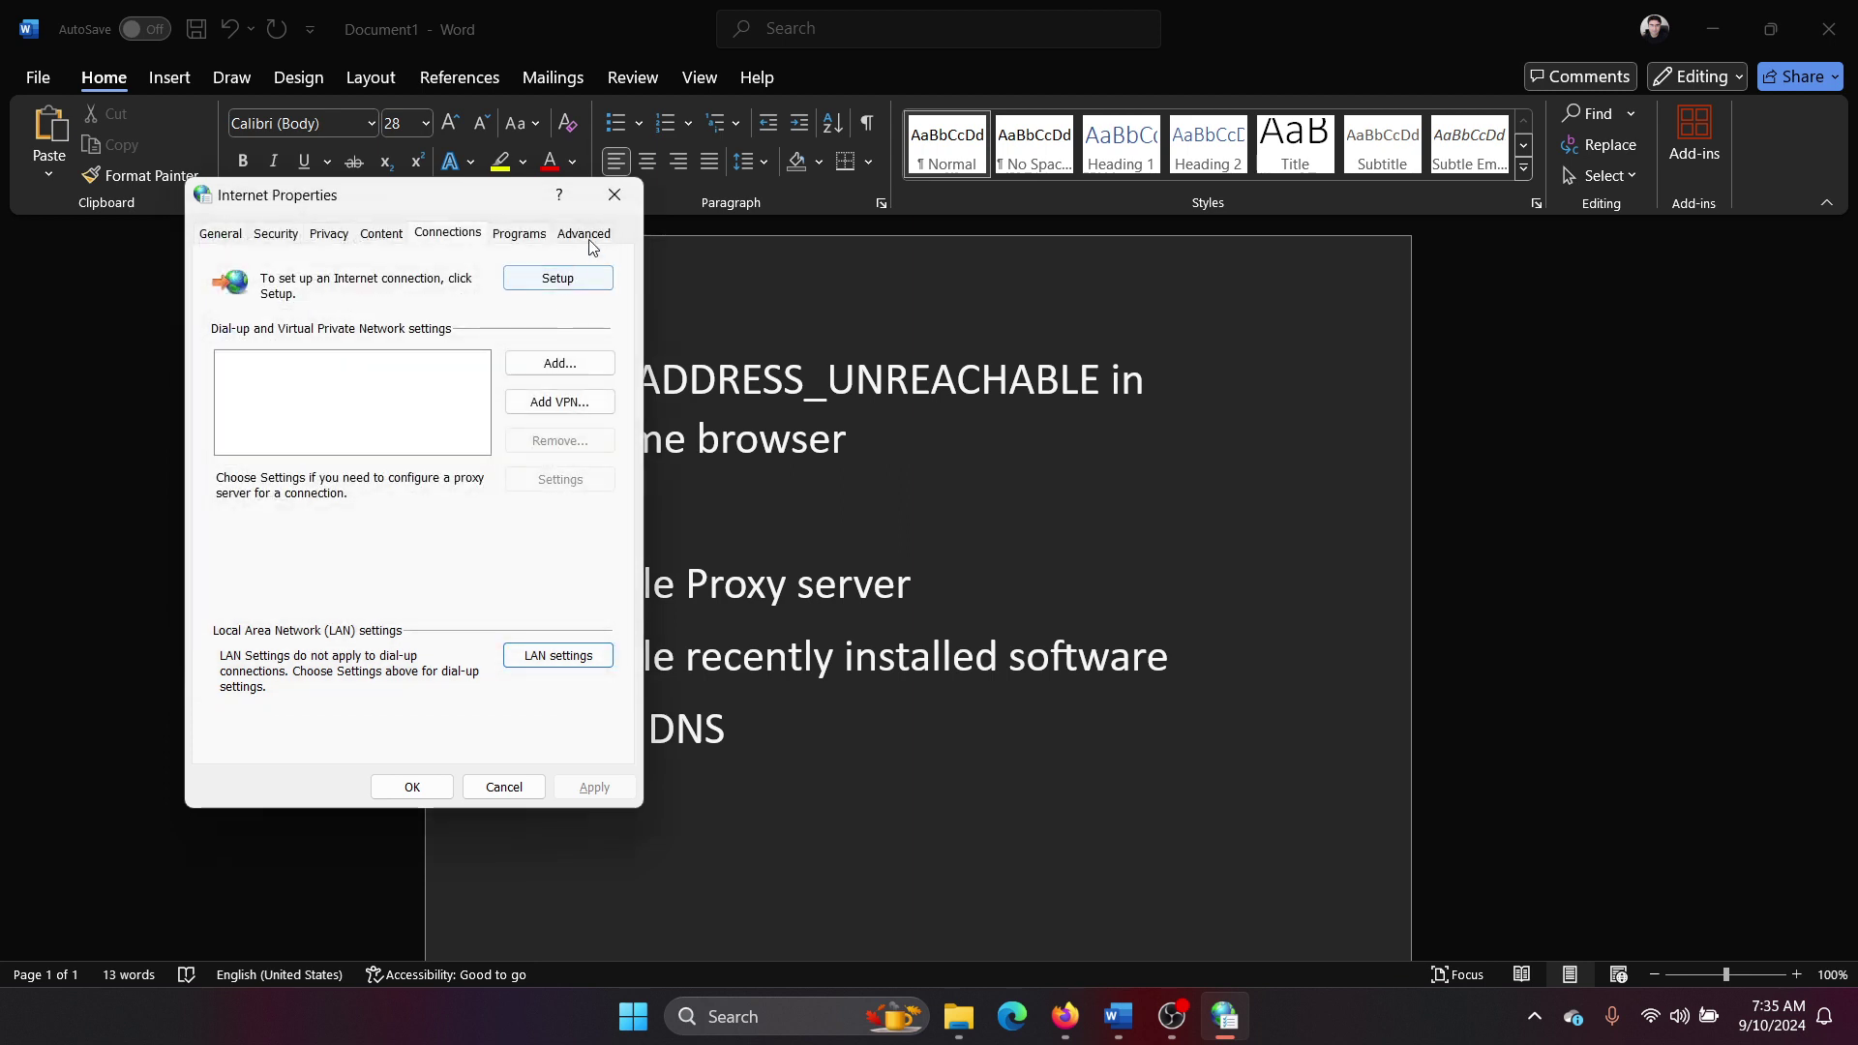
{"action": "left_click", "coordinate": [613, 195]}
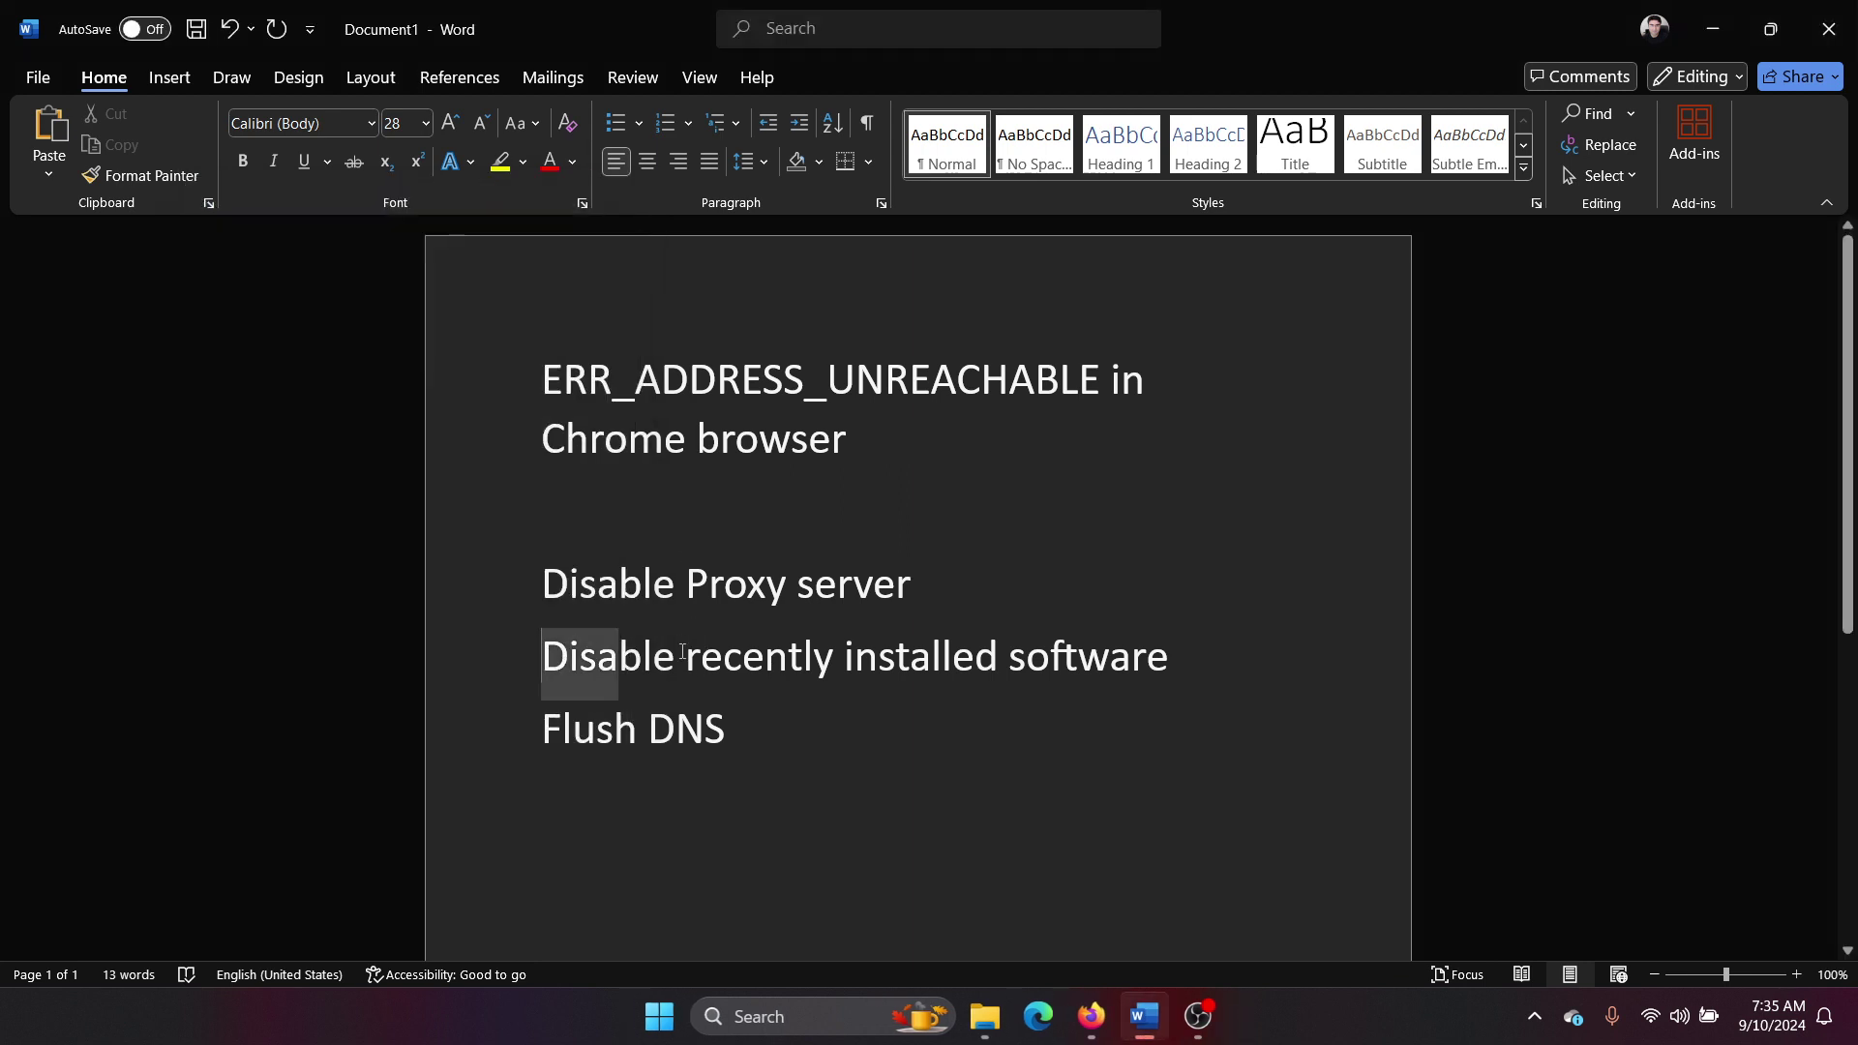
{"action": "left_click_drag", "start_coordinate": [542, 656], "coordinate": [1168, 656]}
{"action": "left_click", "coordinate": [1146, 656]}
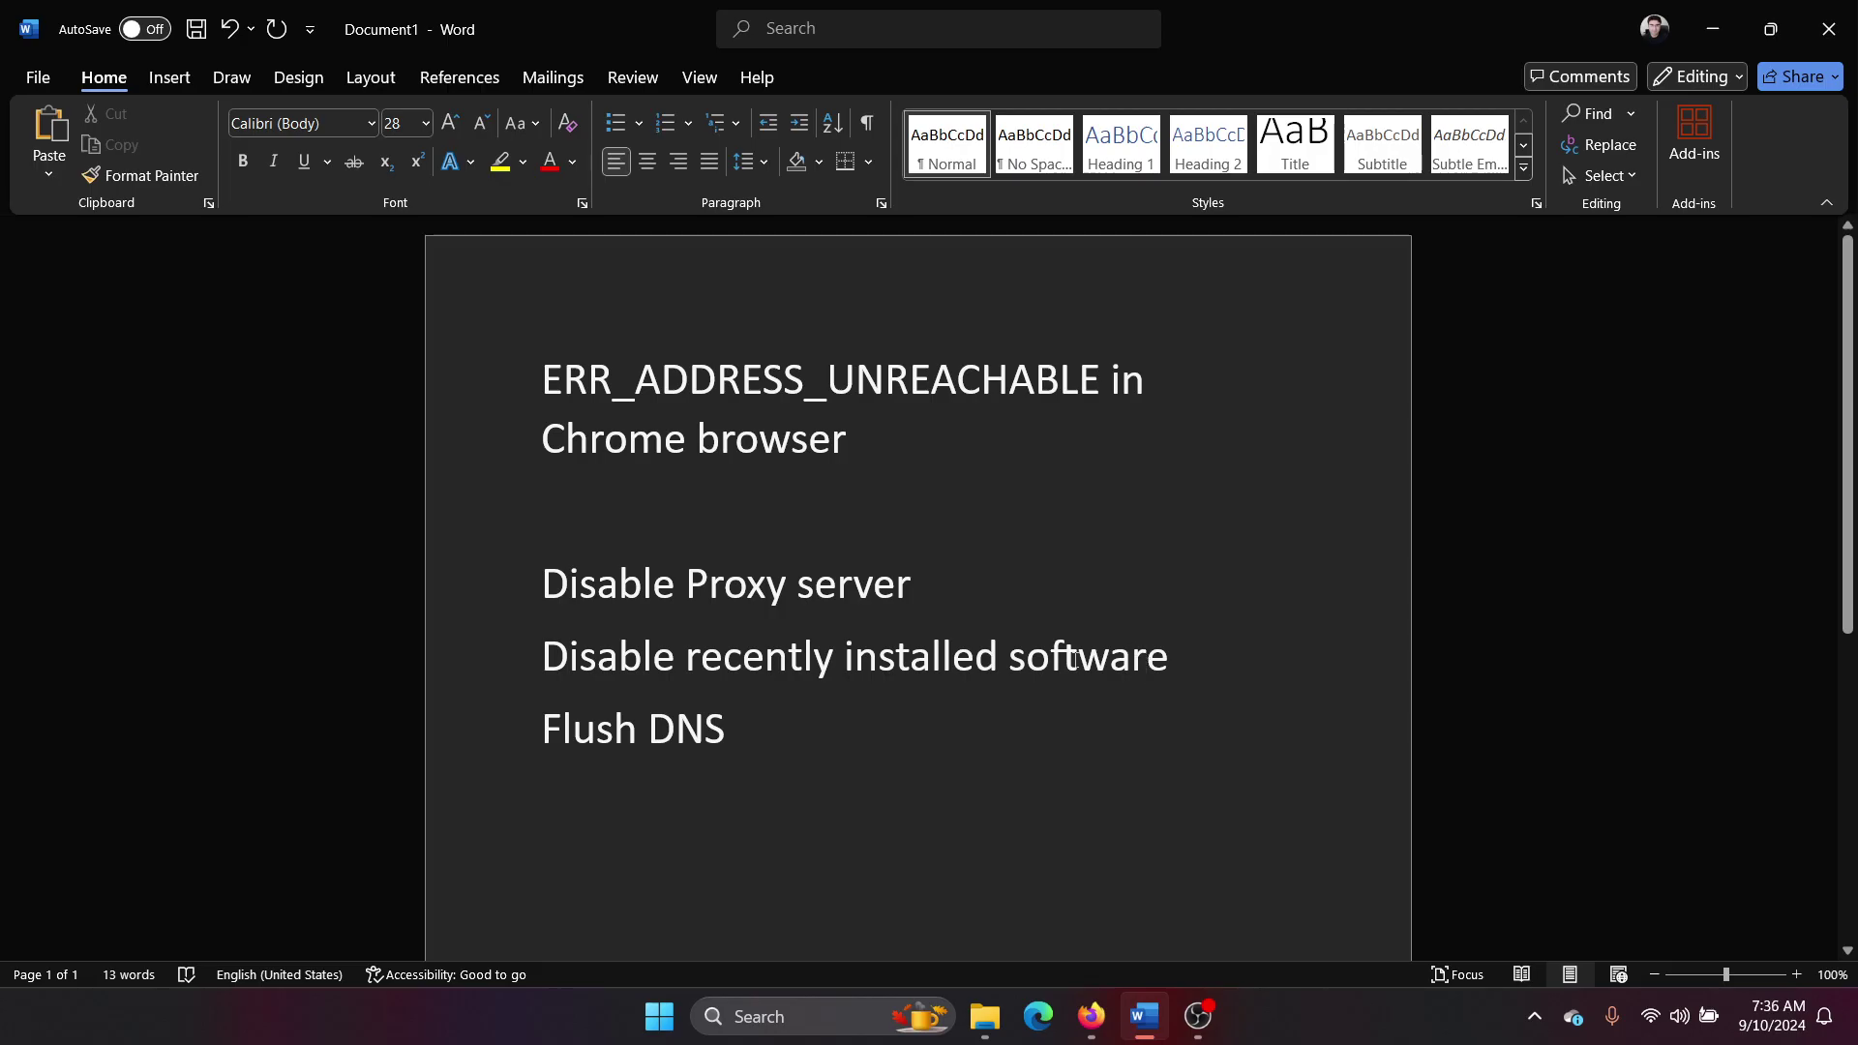
{"action": "mouse_move", "coordinate": [1091, 1016]}
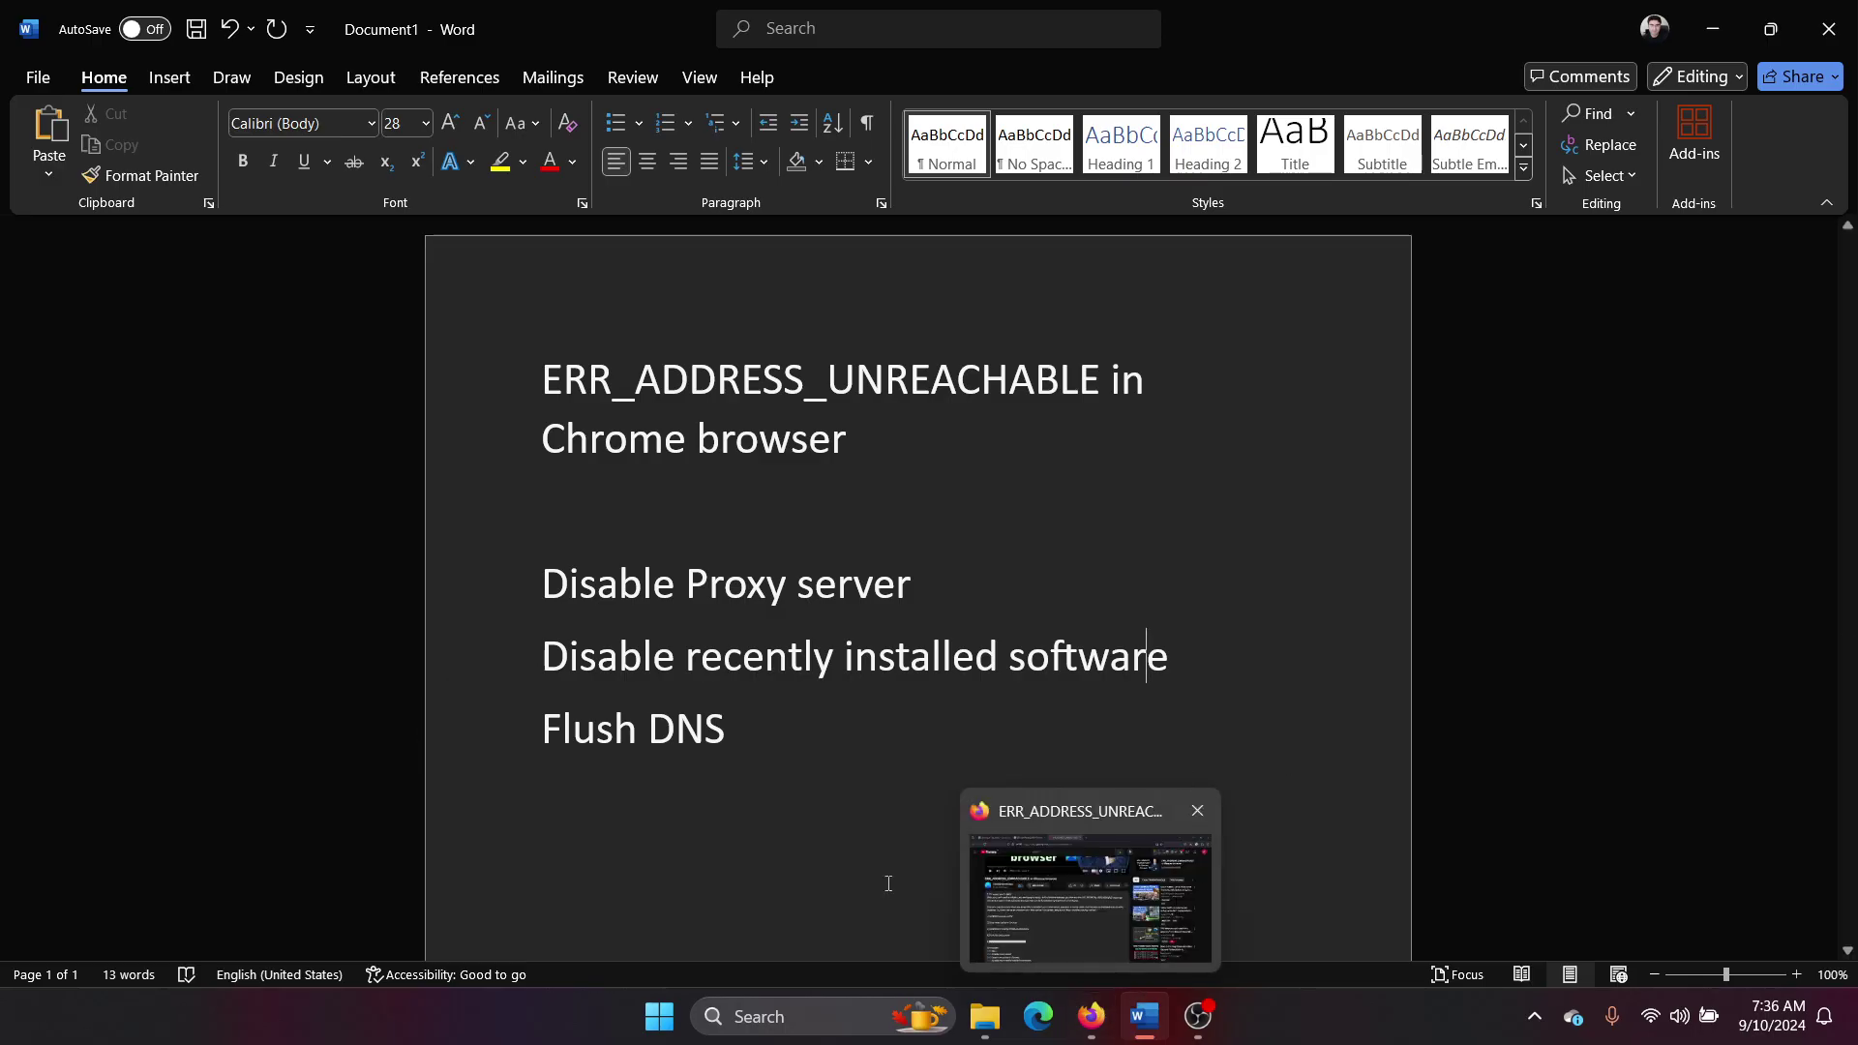
- List installed apps in Windows Settings sorted by date installed
{"action": "right_click", "coordinate": [657, 1017]}
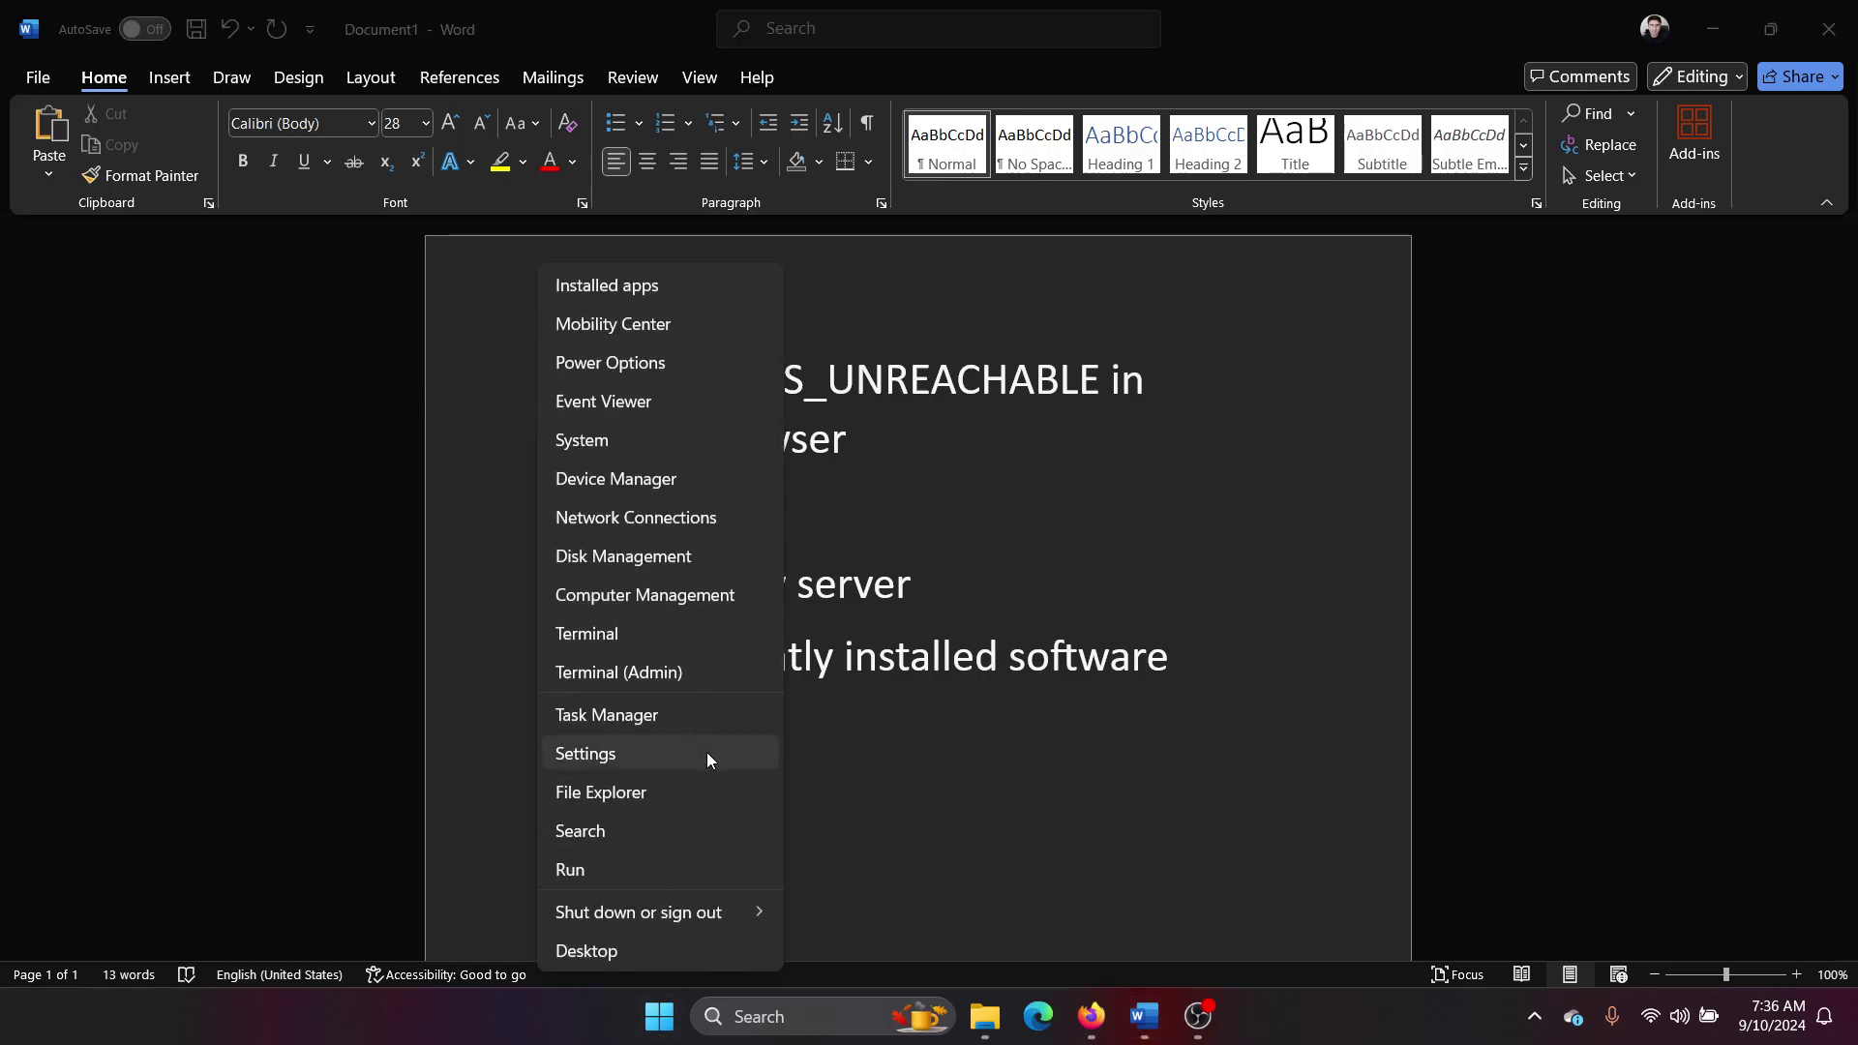
{"action": "left_click", "coordinate": [707, 752]}
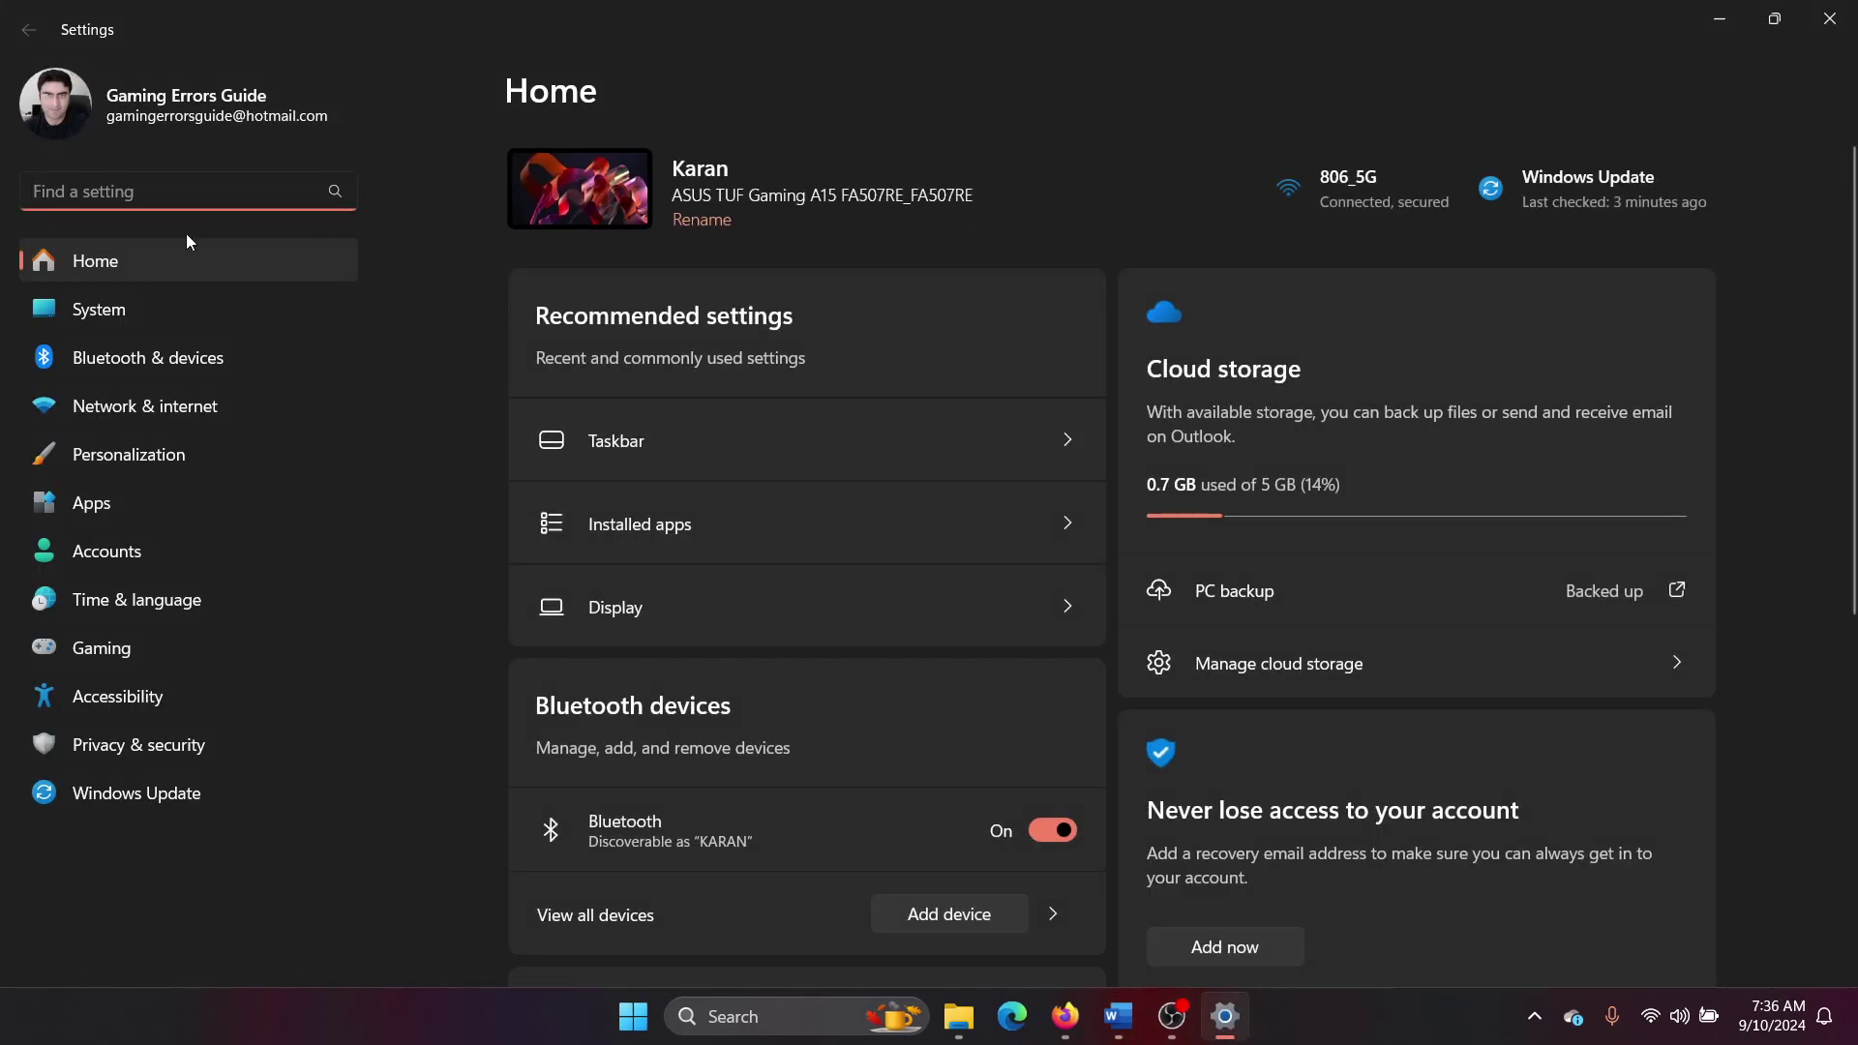
{"action": "left_click", "coordinate": [114, 519]}
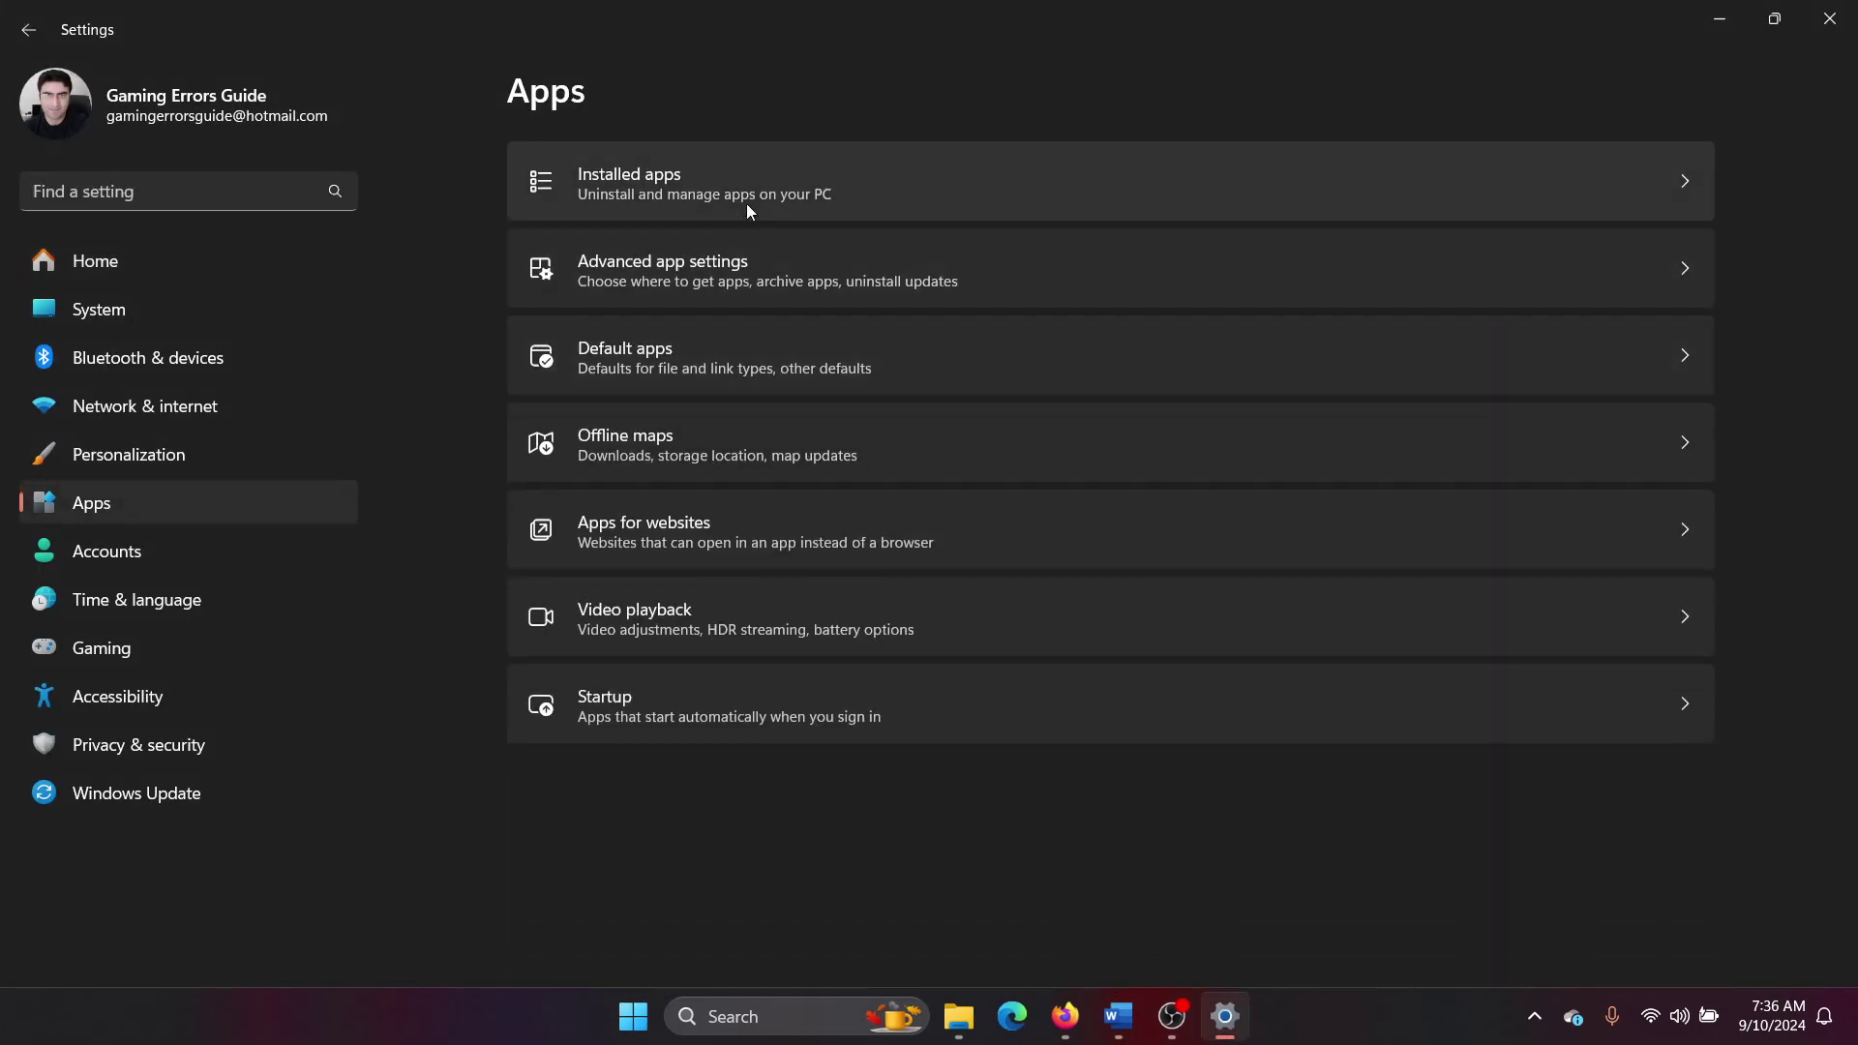
{"action": "left_click", "coordinate": [755, 180]}
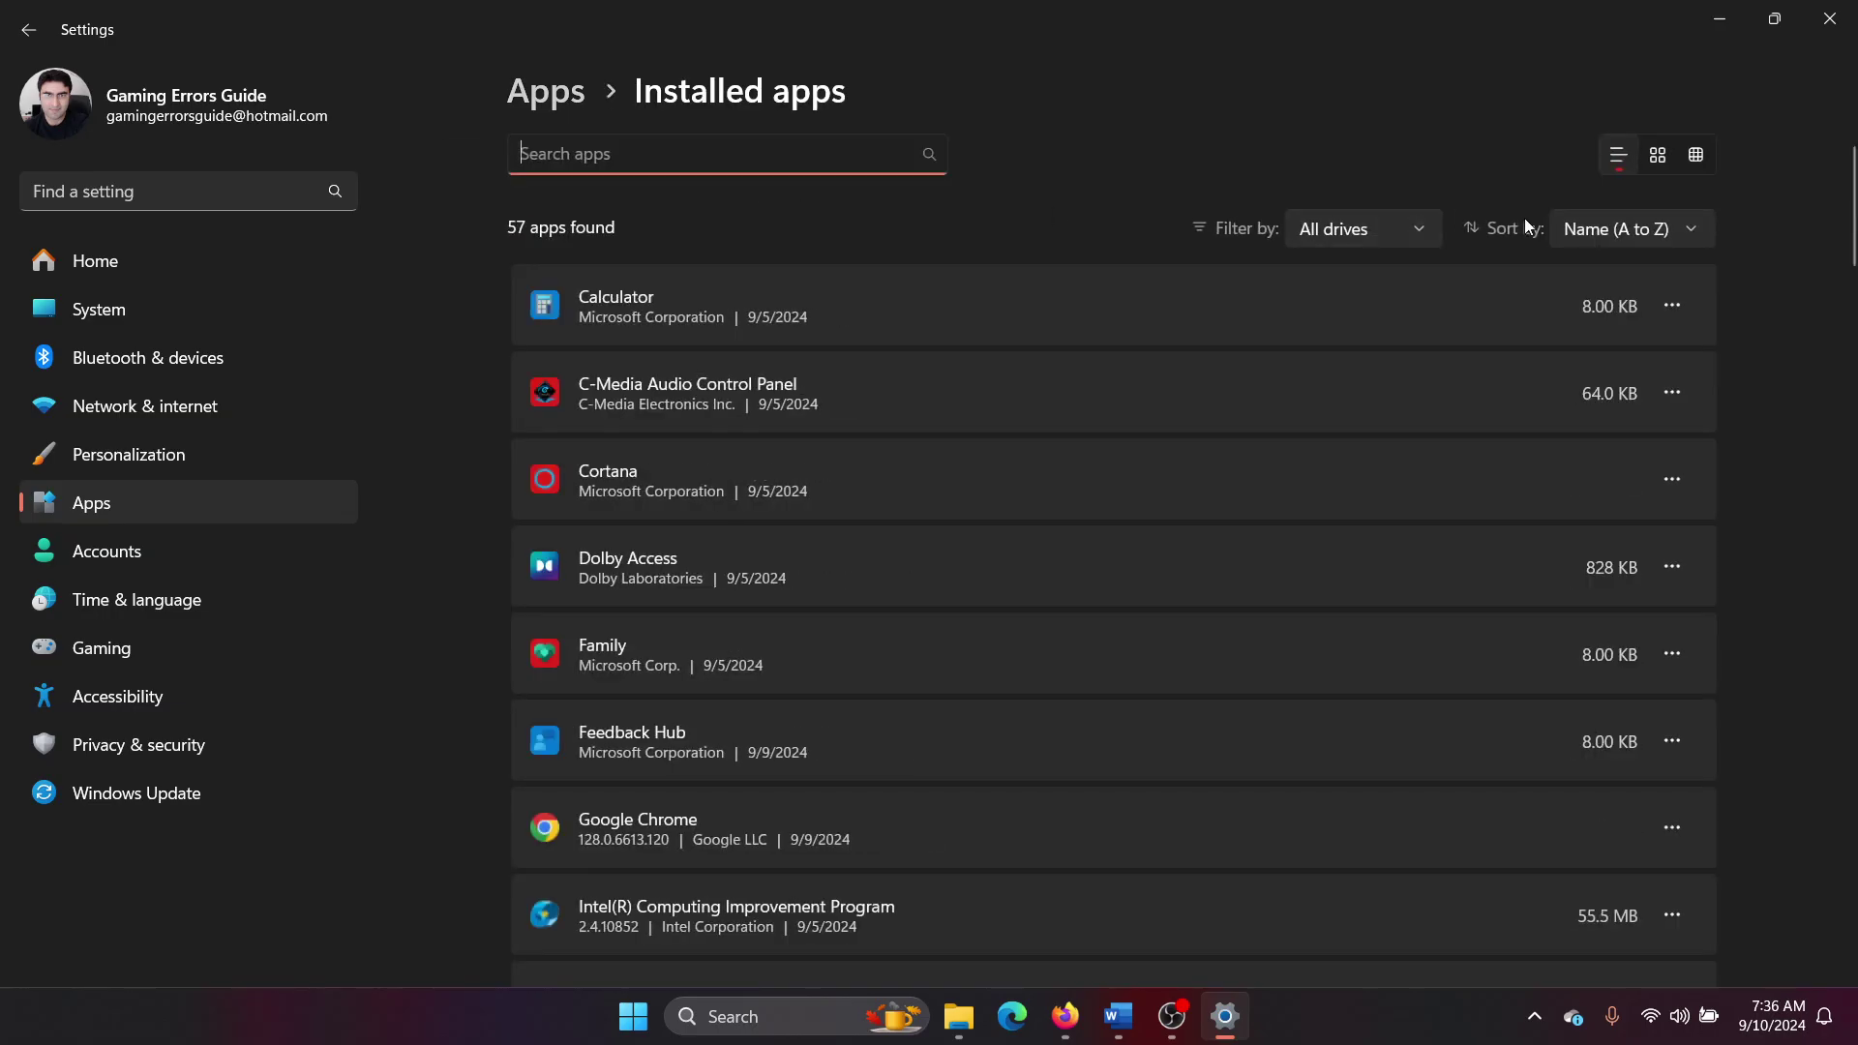
{"action": "left_click", "coordinate": [1621, 229]}
{"action": "left_click", "coordinate": [1631, 315]}
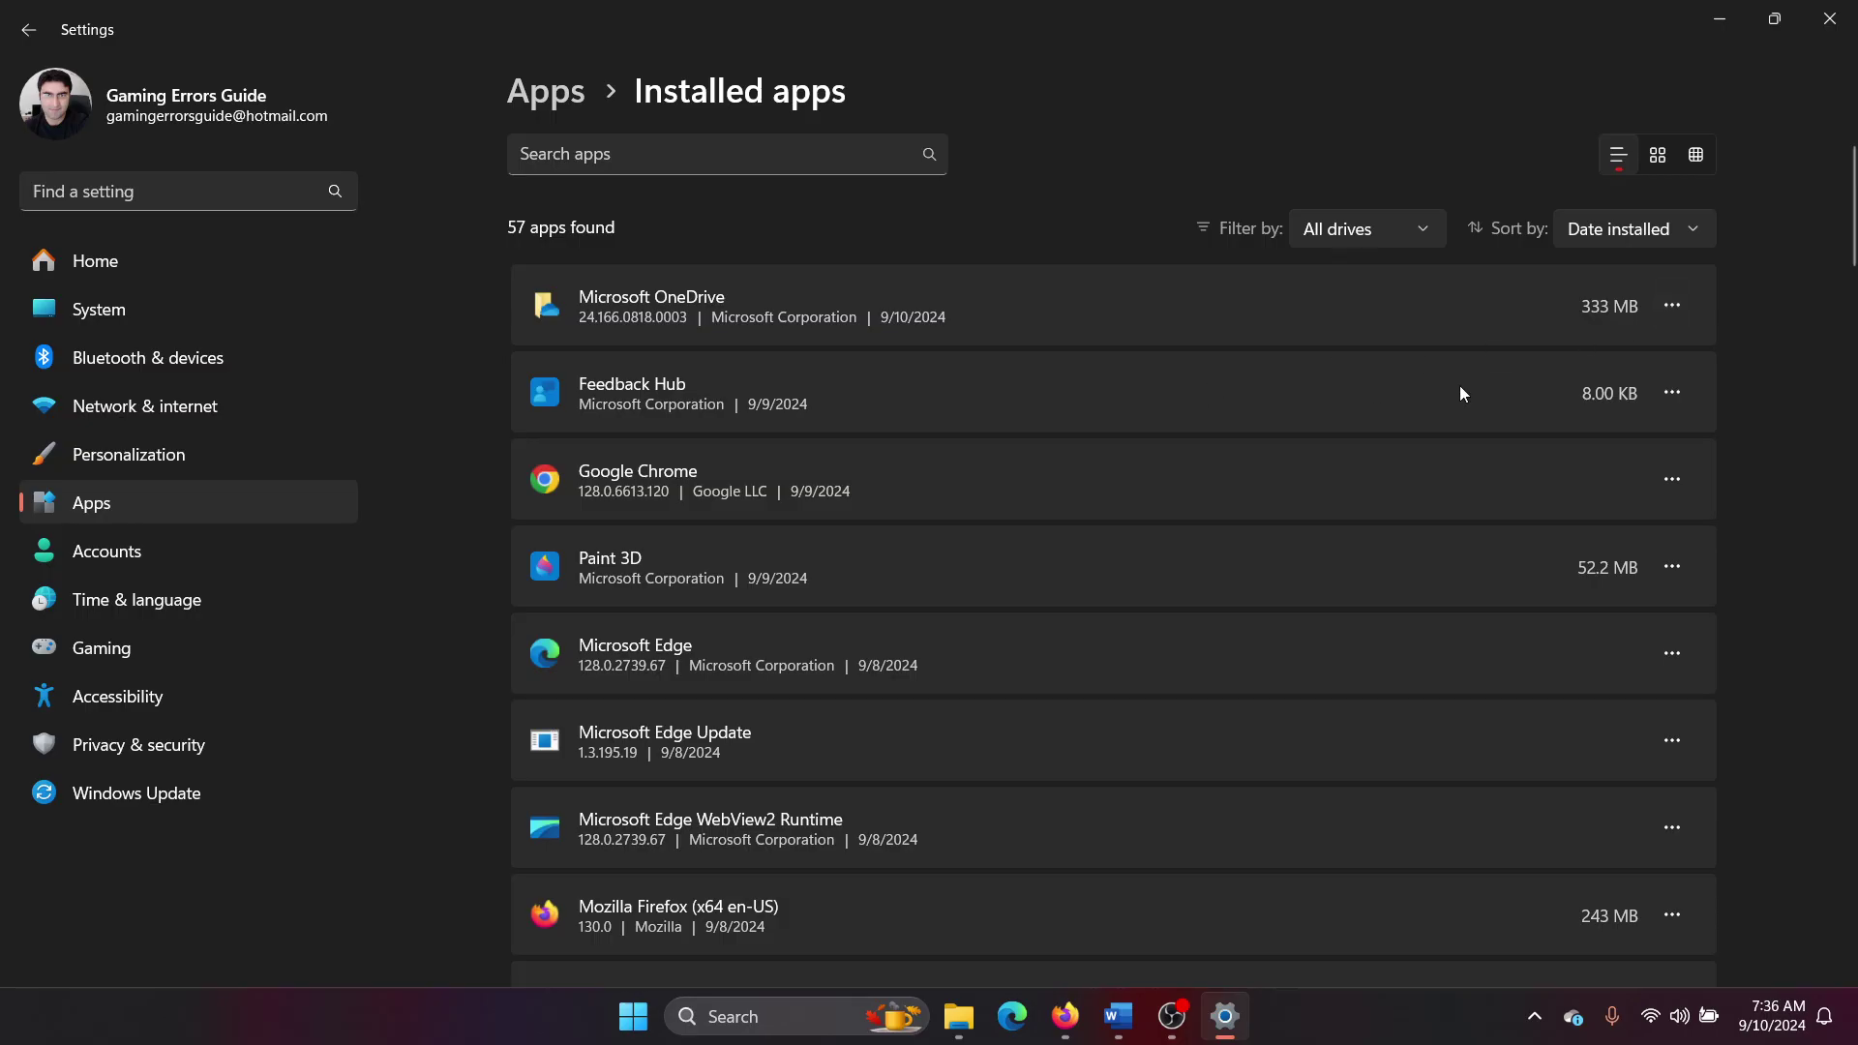
- Uninstall Feedback Hub, close Settings, and highlight the 'Flush DNS' line in Word
{"action": "left_click", "coordinate": [1670, 392]}
{"action": "left_click", "coordinate": [1426, 523]}
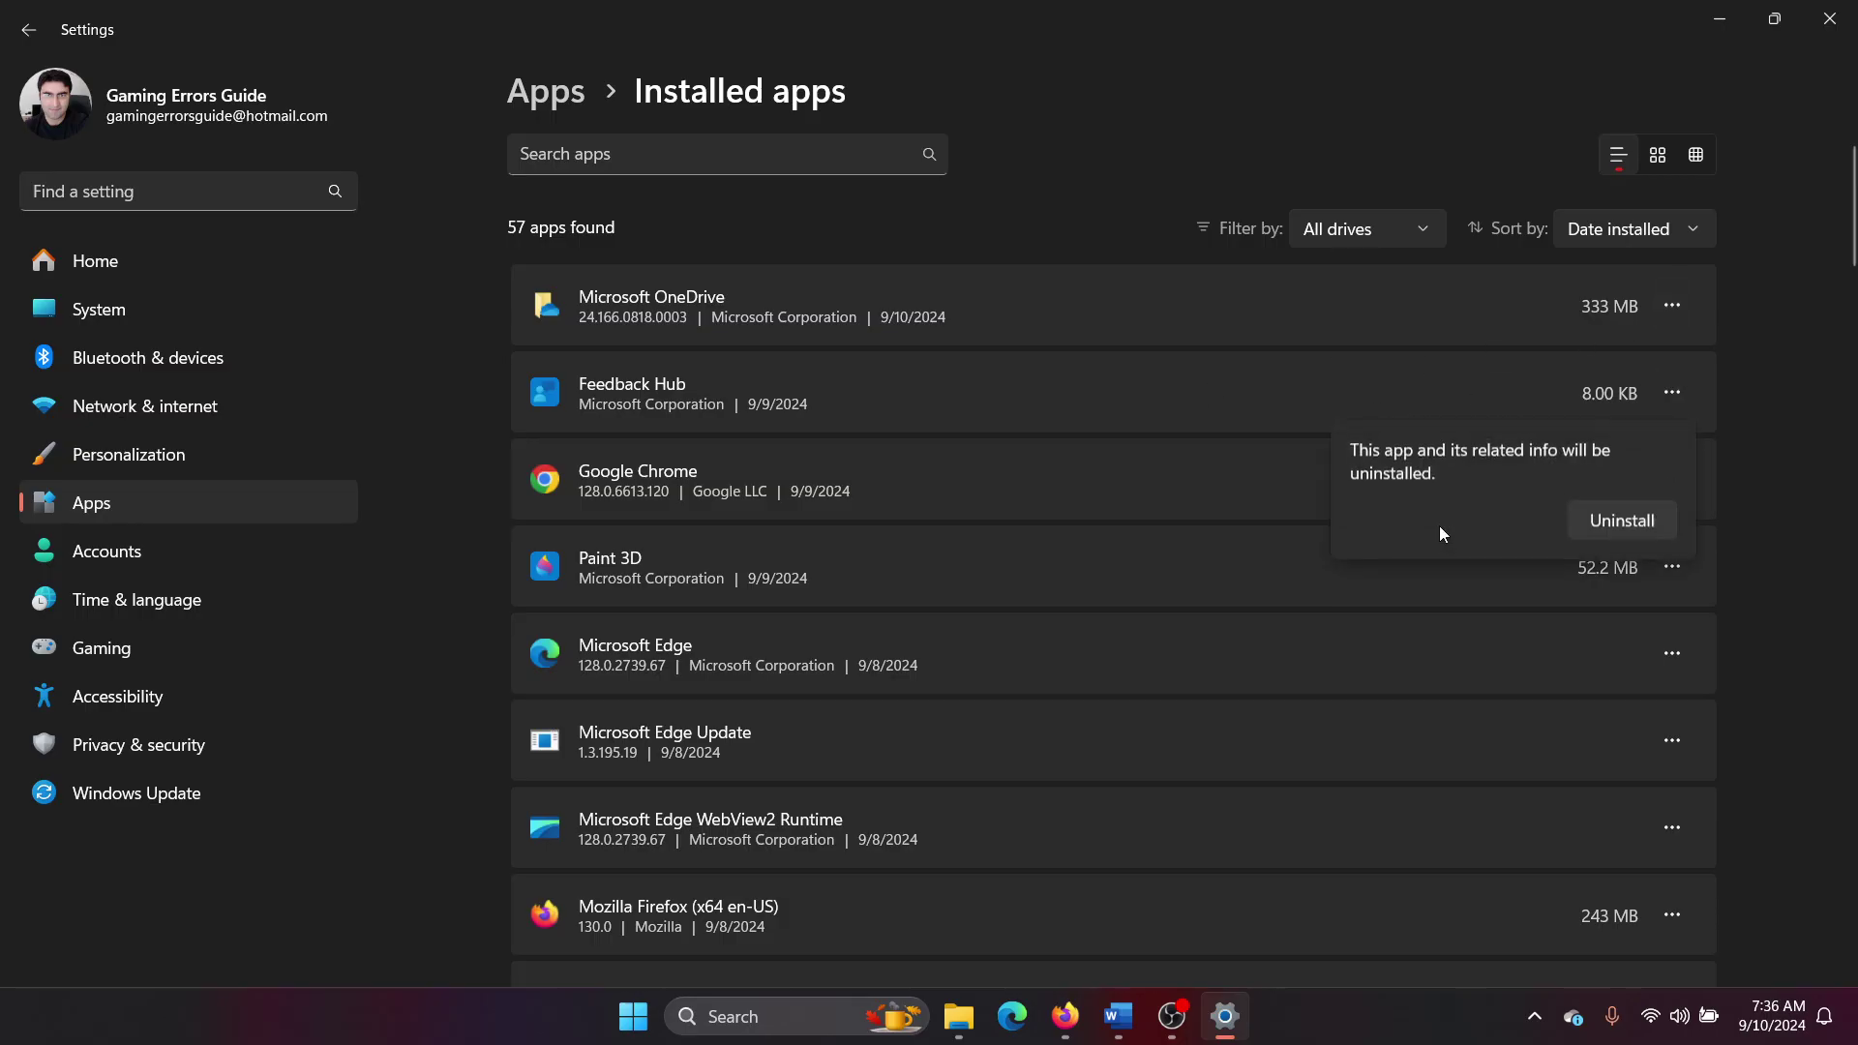
{"action": "left_click", "coordinate": [1620, 520]}
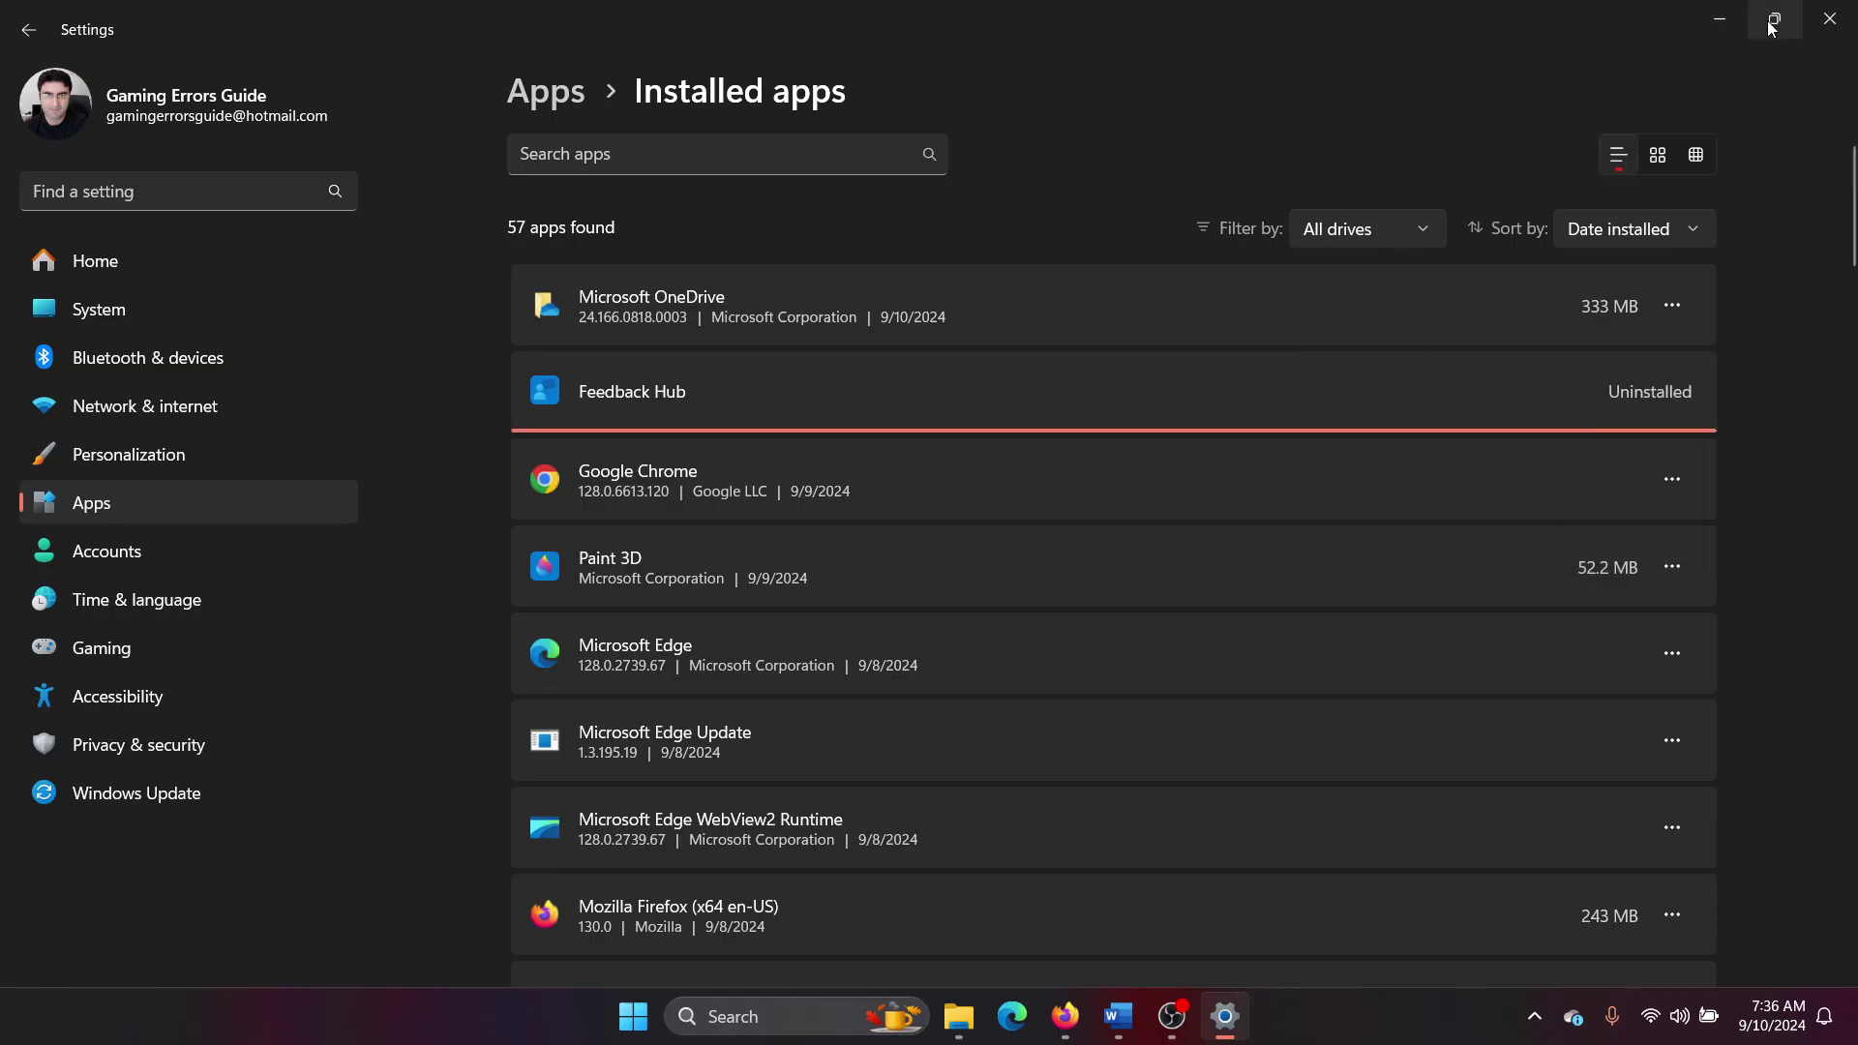
{"action": "left_click", "coordinate": [1830, 18]}
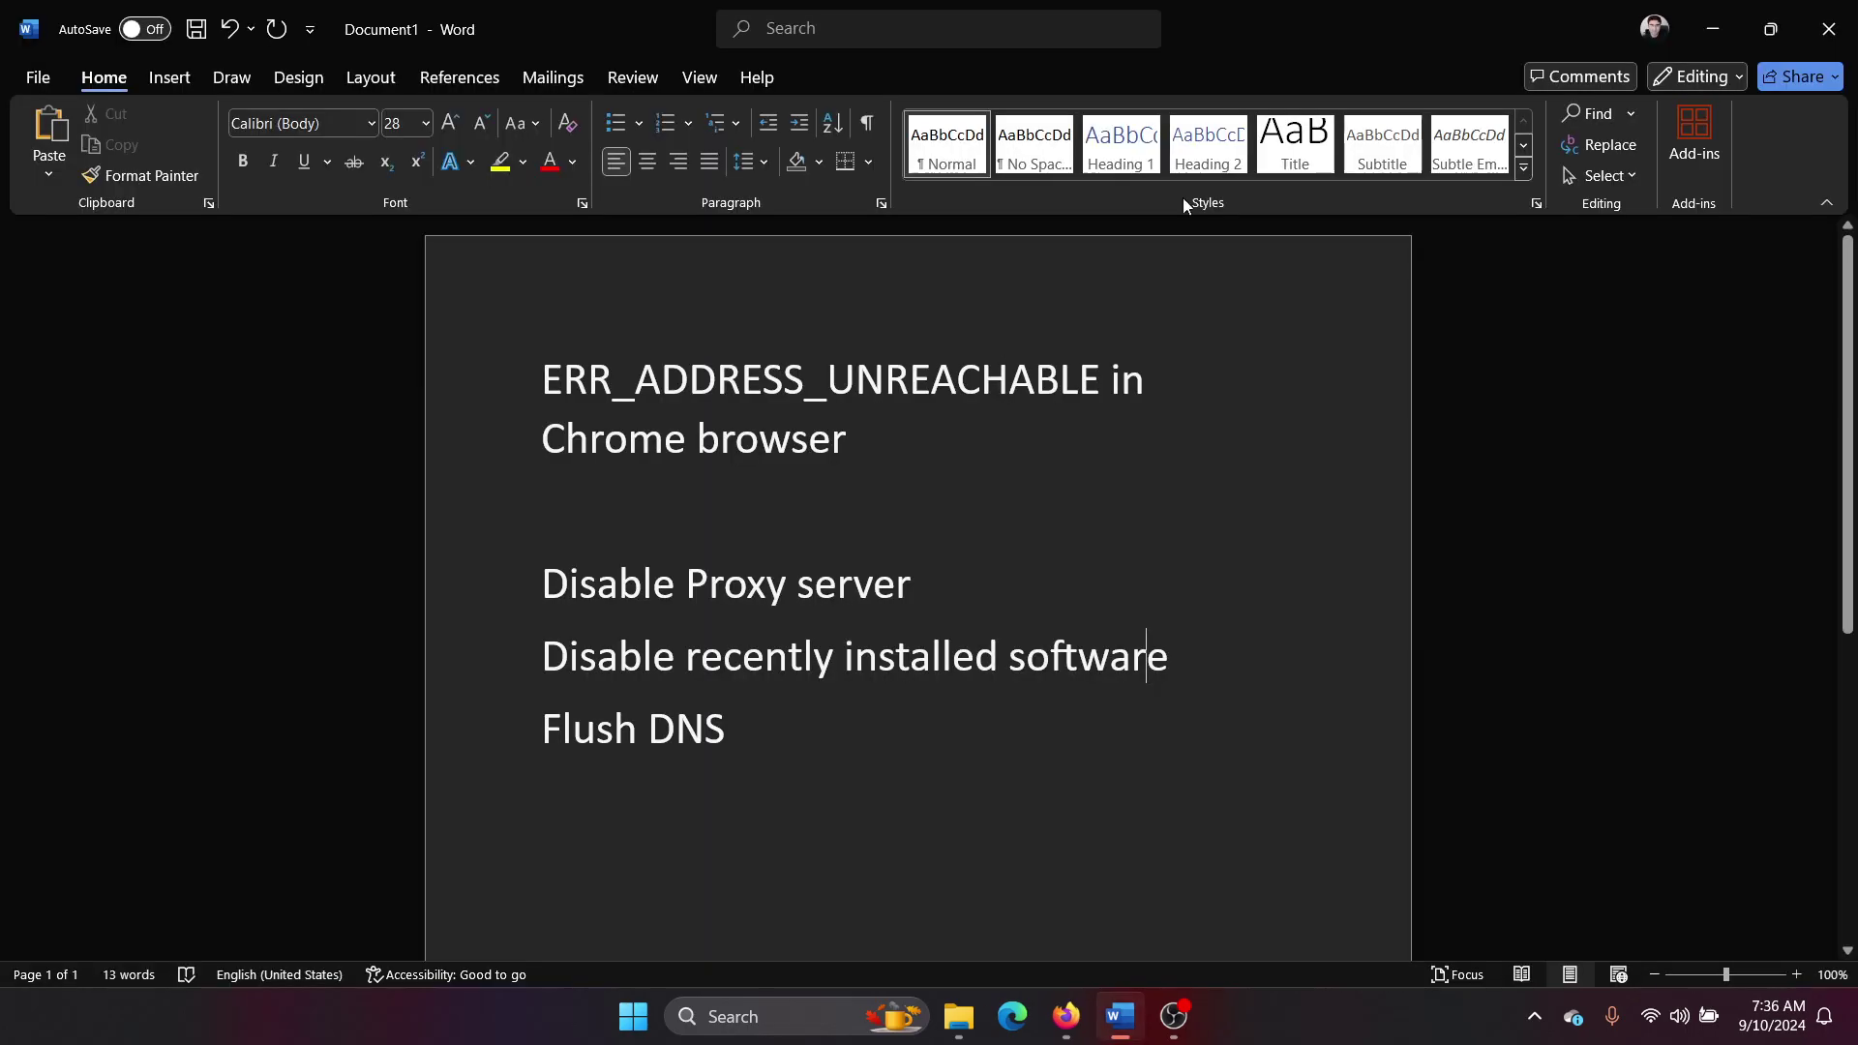
{"action": "left_click_drag", "start_coordinate": [756, 730], "coordinate": [475, 750]}
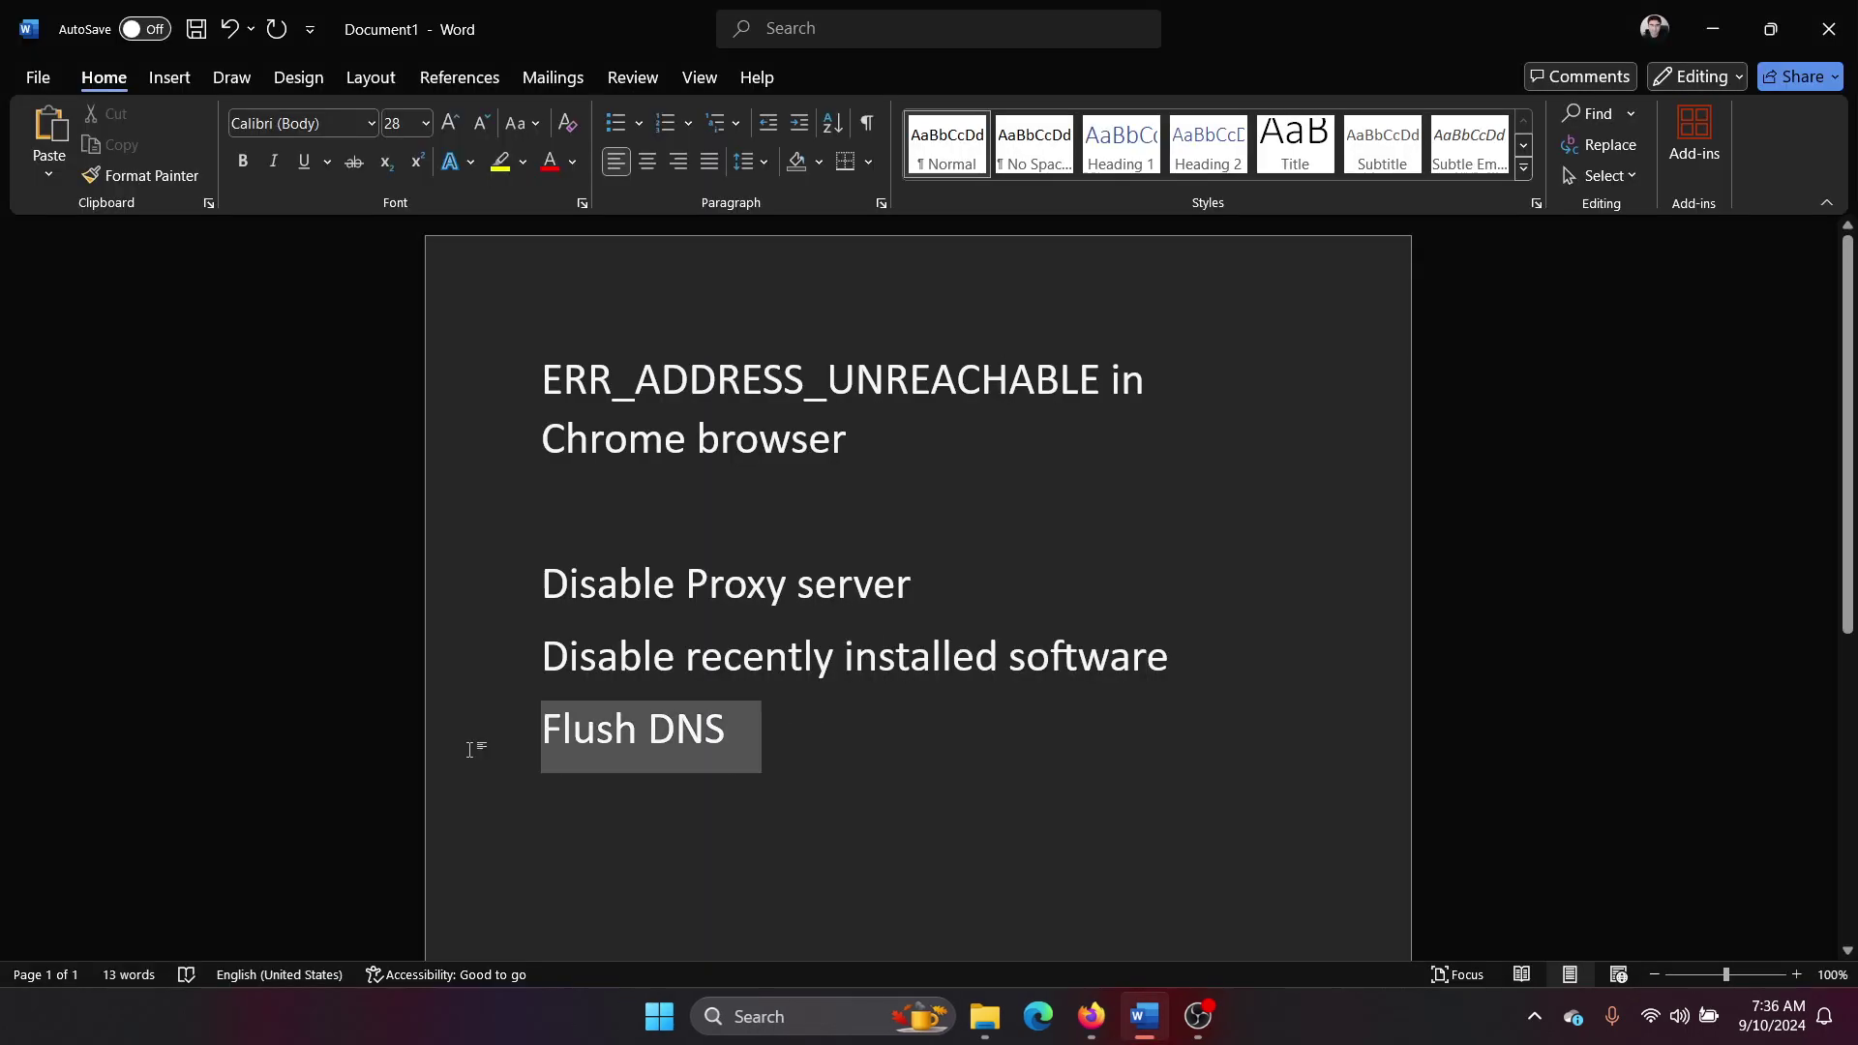
{"action": "left_click", "coordinate": [838, 798]}
- Run ipconfig /flushdns in a Command Prompt launched as administrator from search
{"action": "left_click", "coordinate": [758, 1014]}
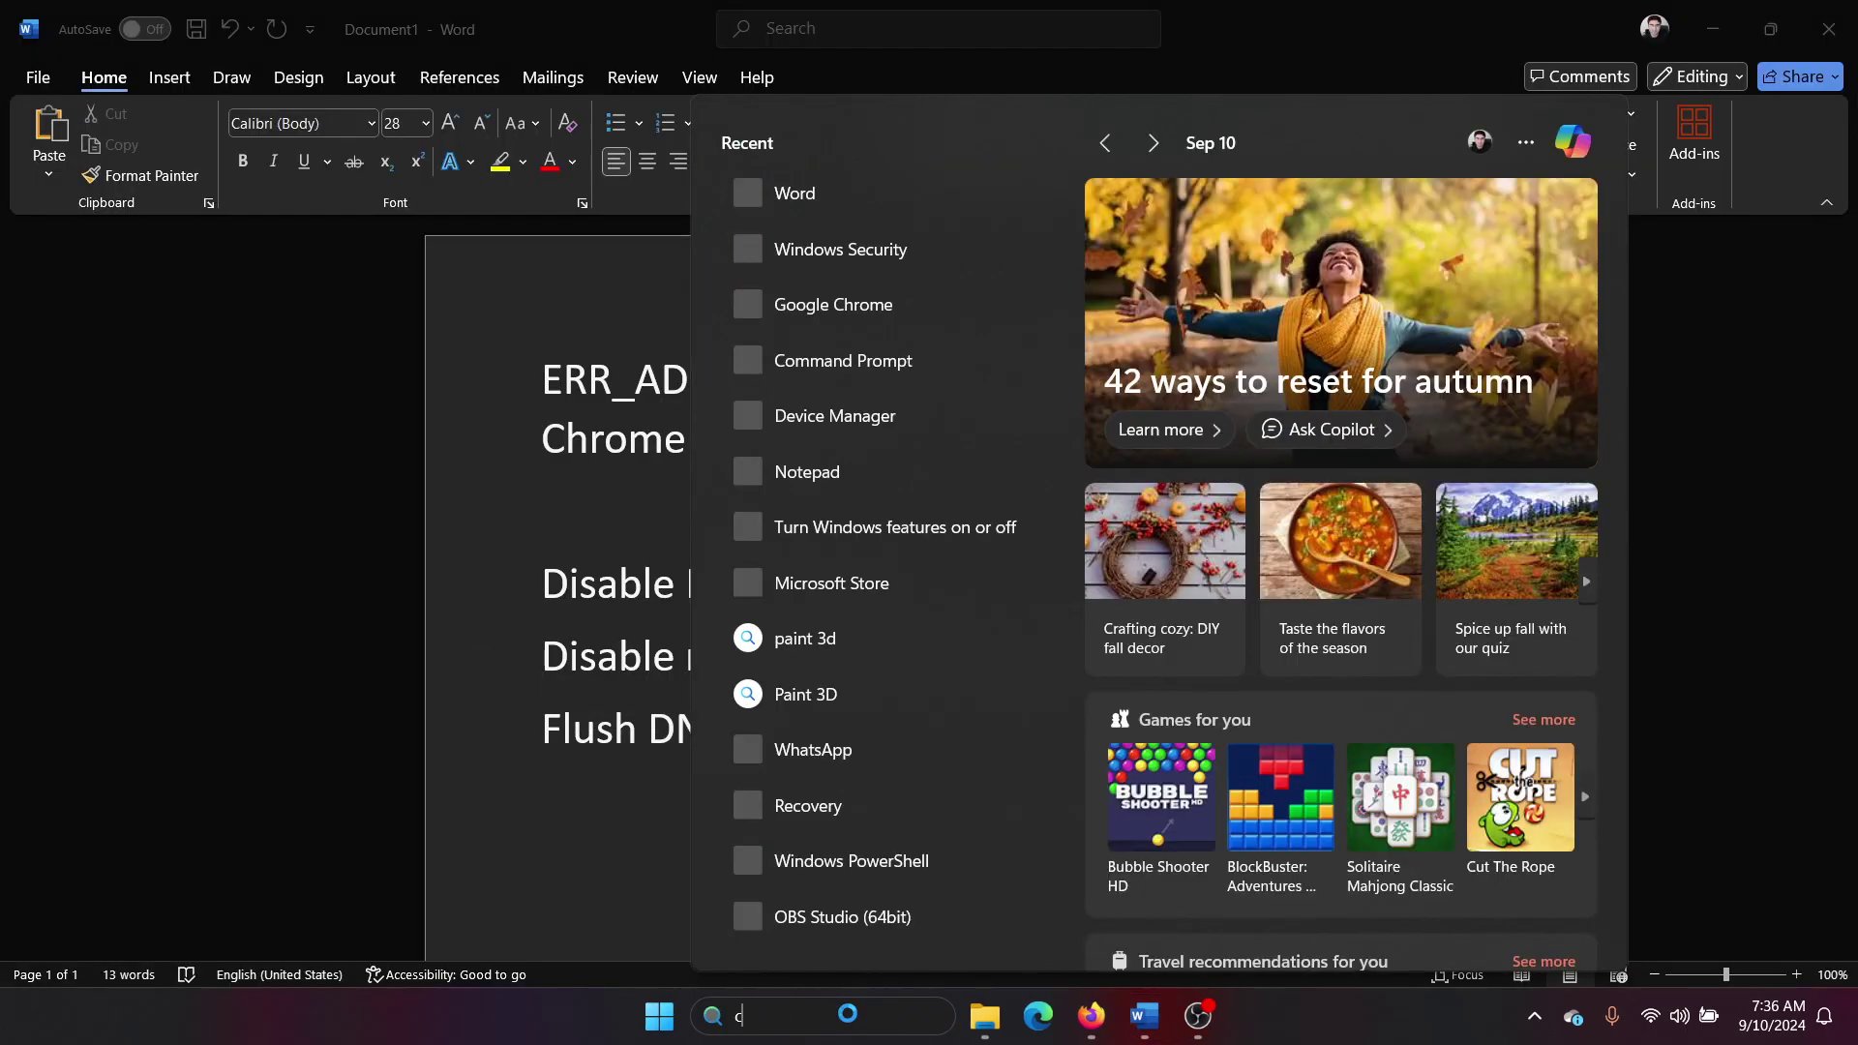
{"action": "type", "text": "com"}
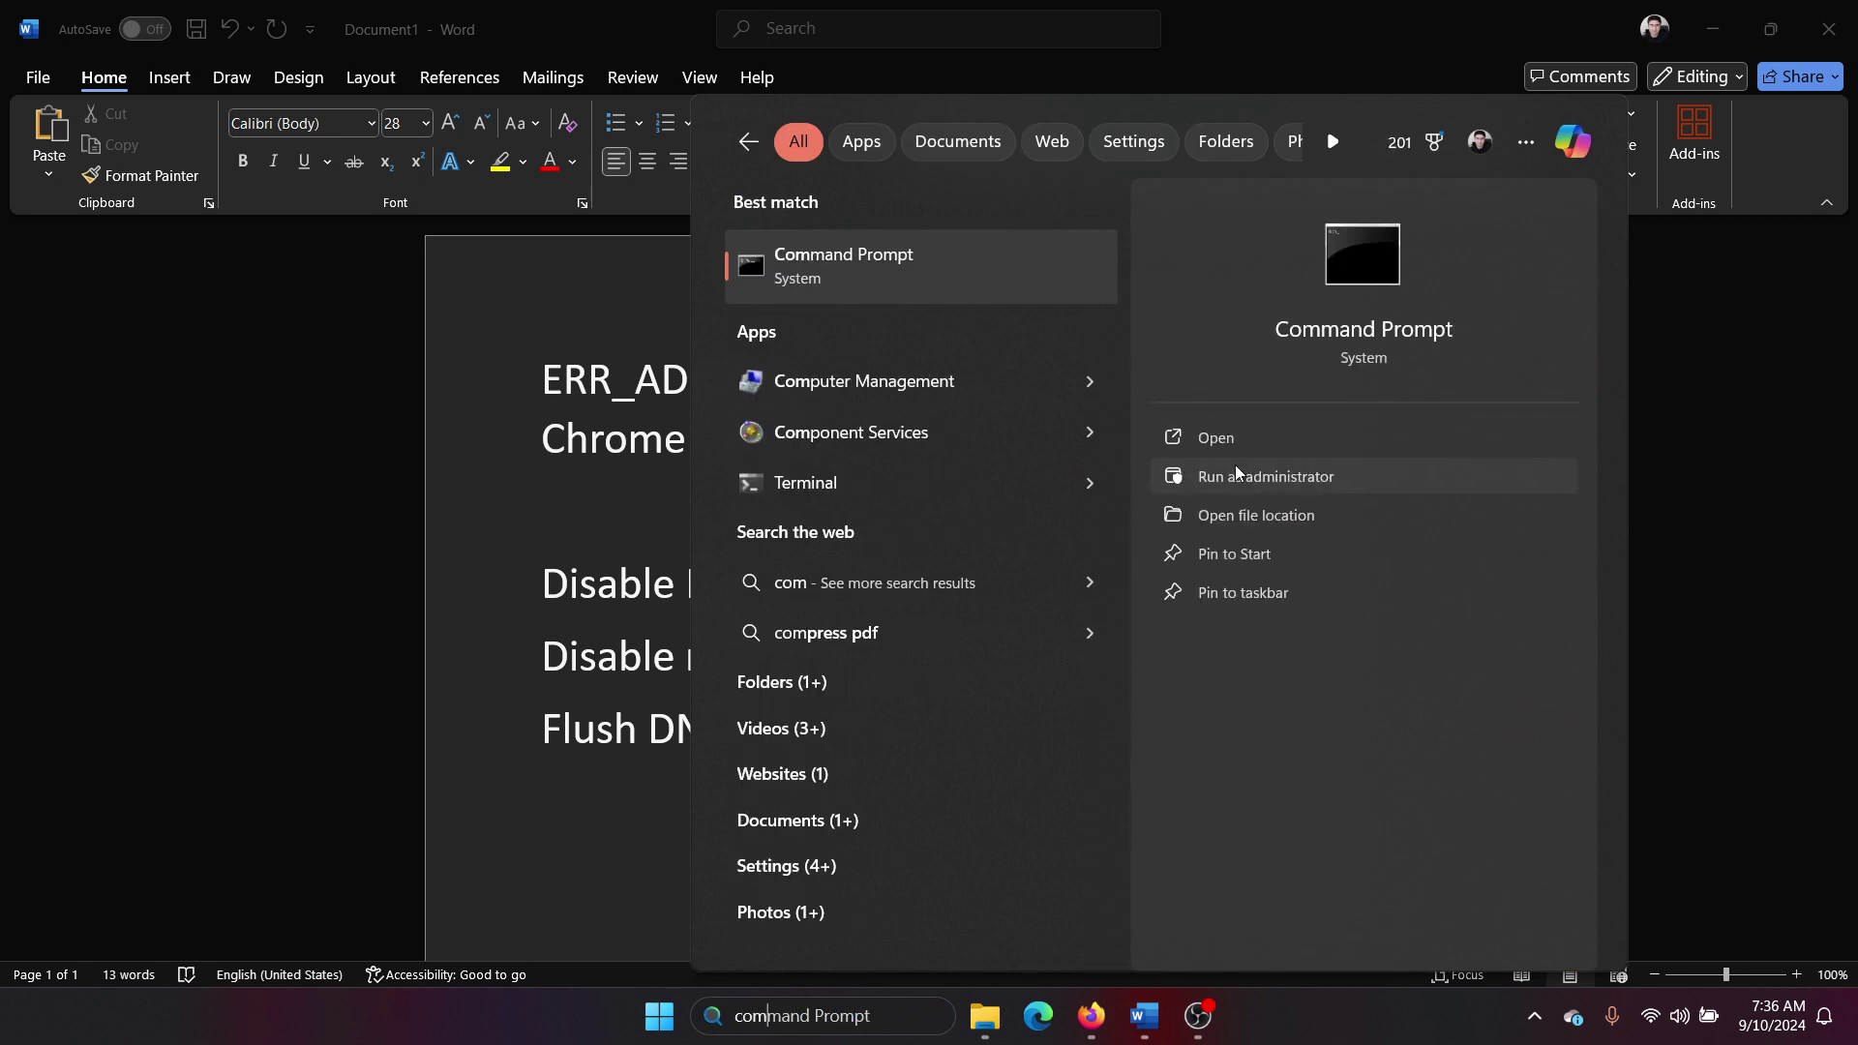
{"action": "left_click", "coordinate": [1264, 478]}
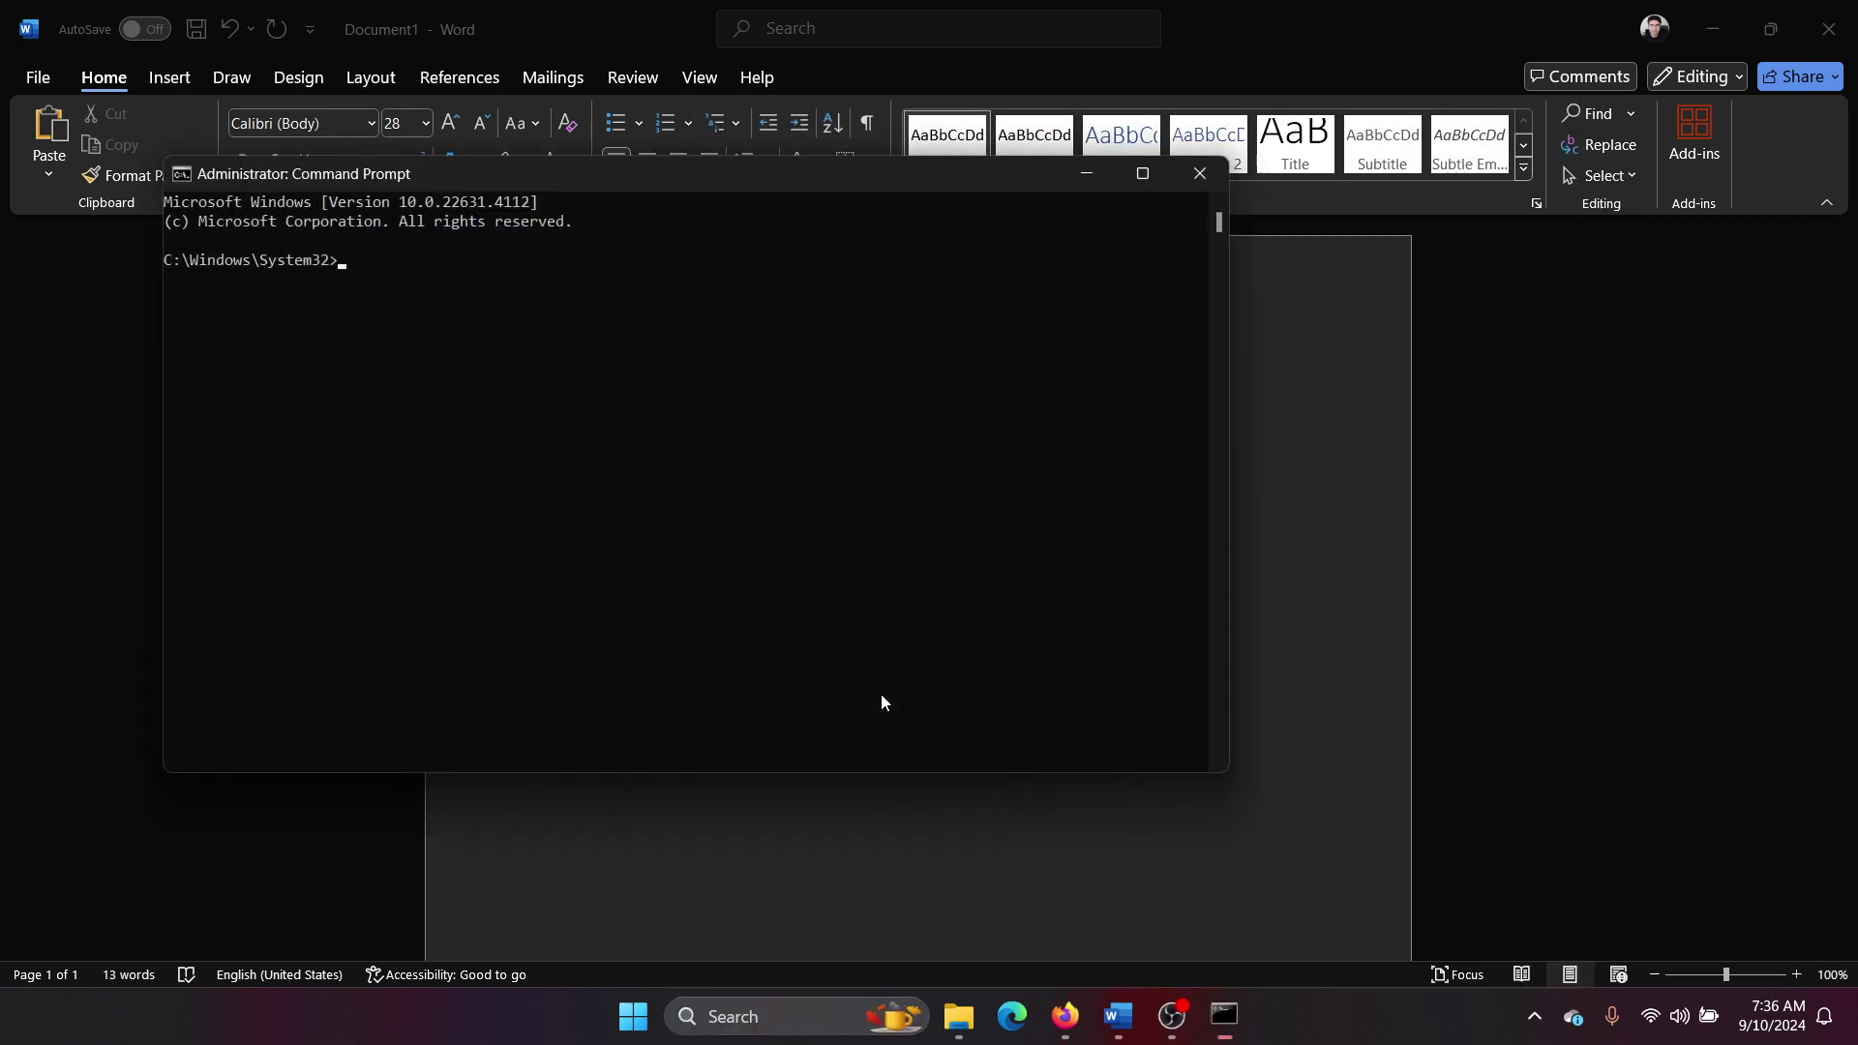
{"action": "type", "text": "ipc"}
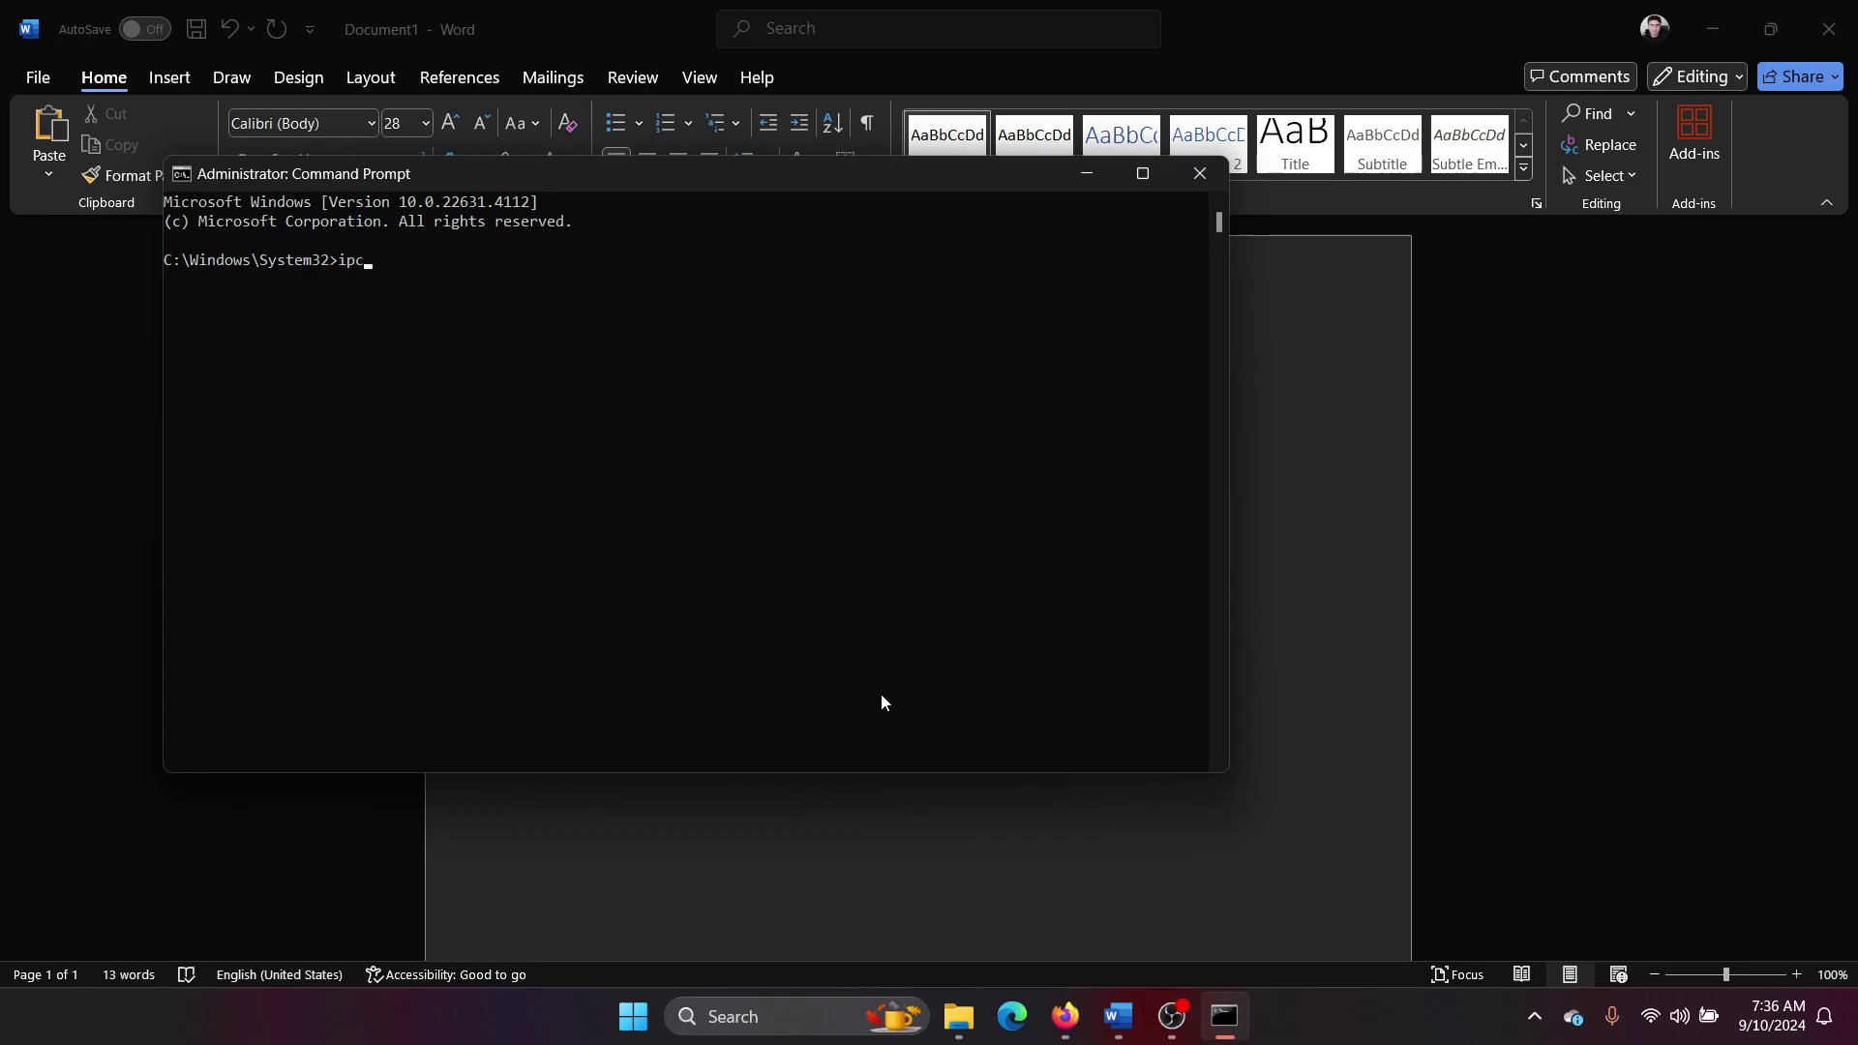
{"action": "type", "text": "onfig /"}
{"action": "type", "text": "flushdns"}
{"action": "key", "text": "Return"}
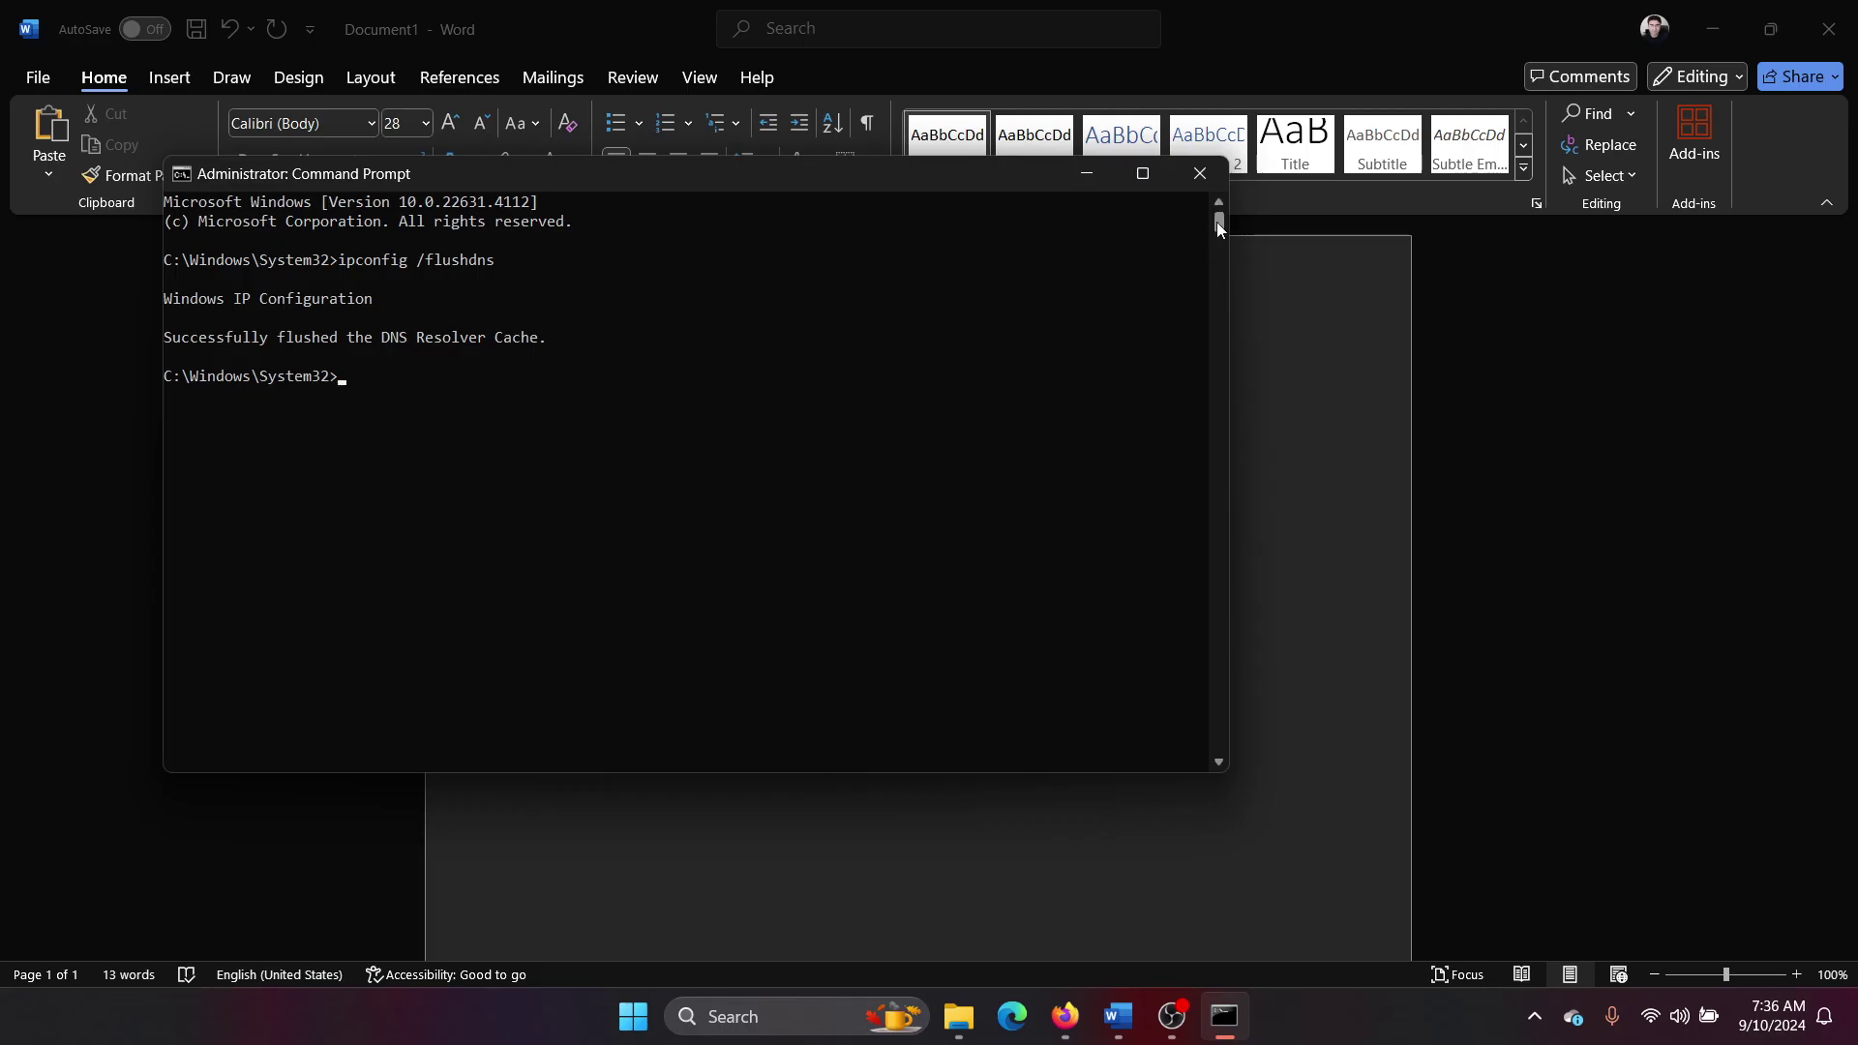
- Close the Command Prompt window to show the Word document with its three fixes
{"action": "left_click", "coordinate": [1201, 174]}
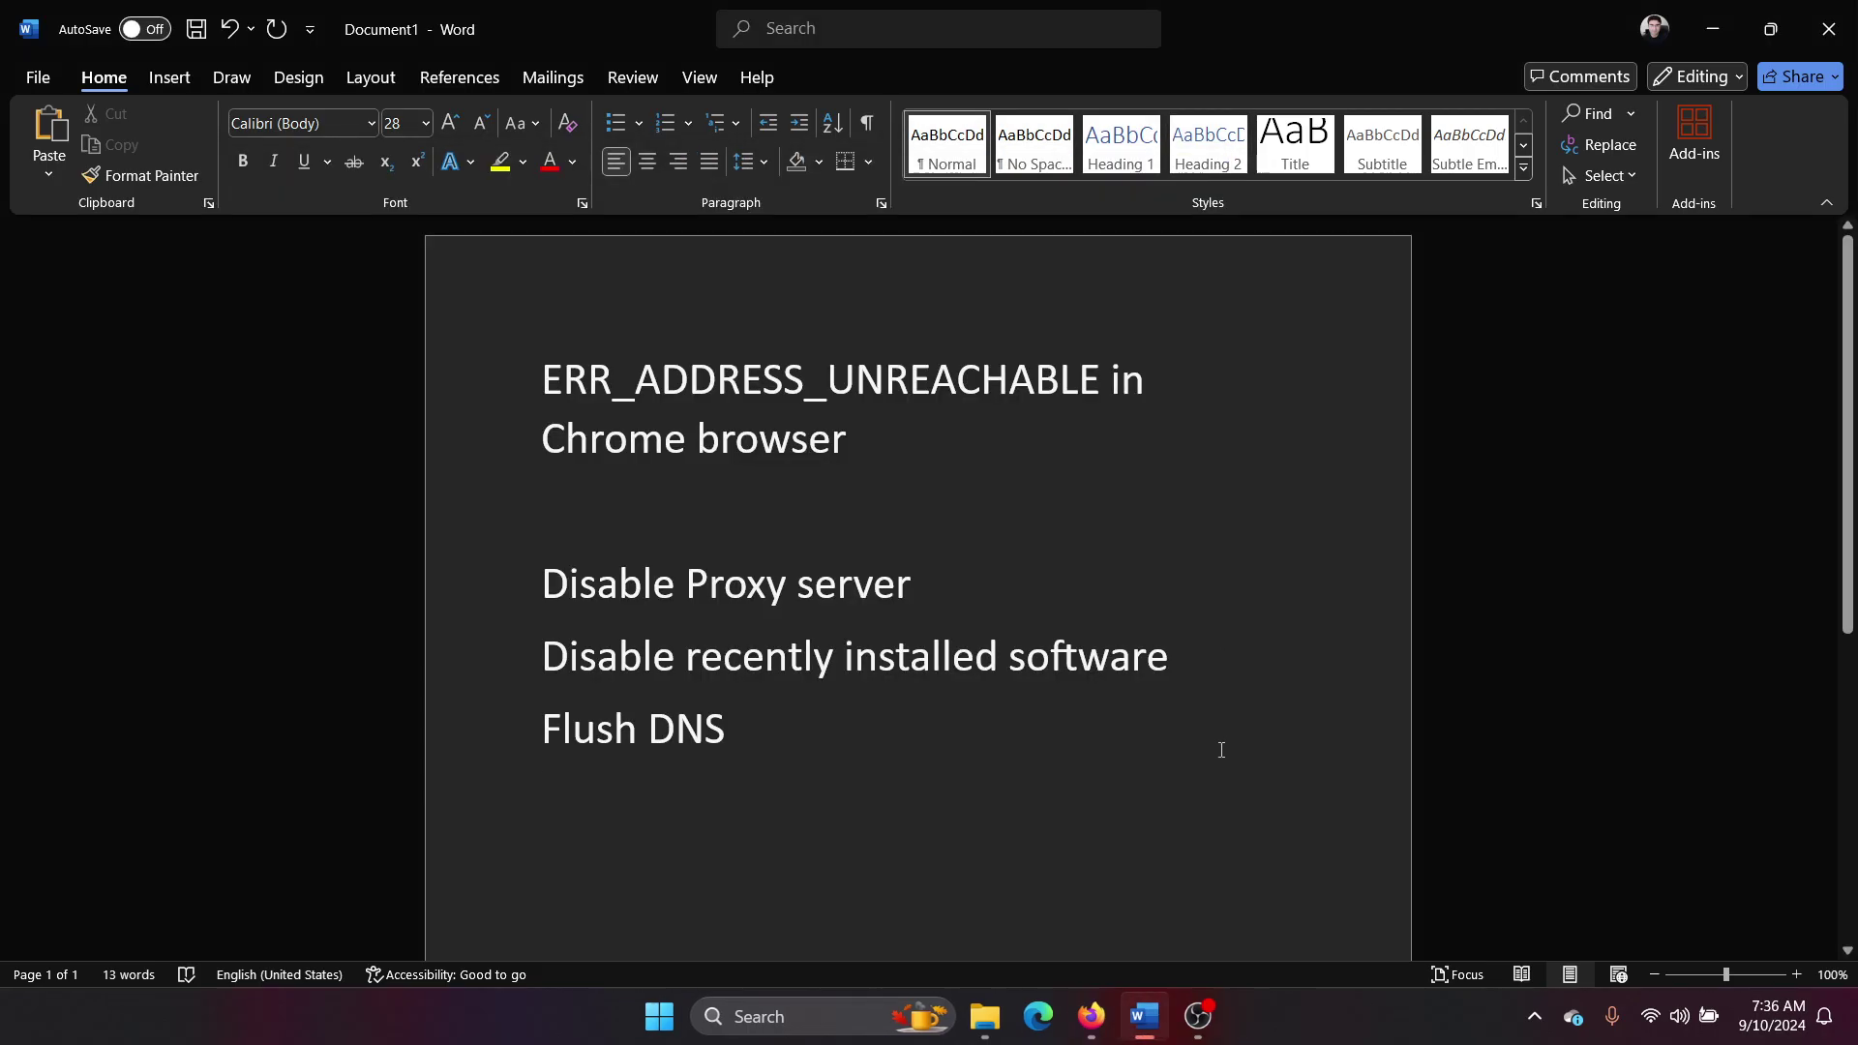